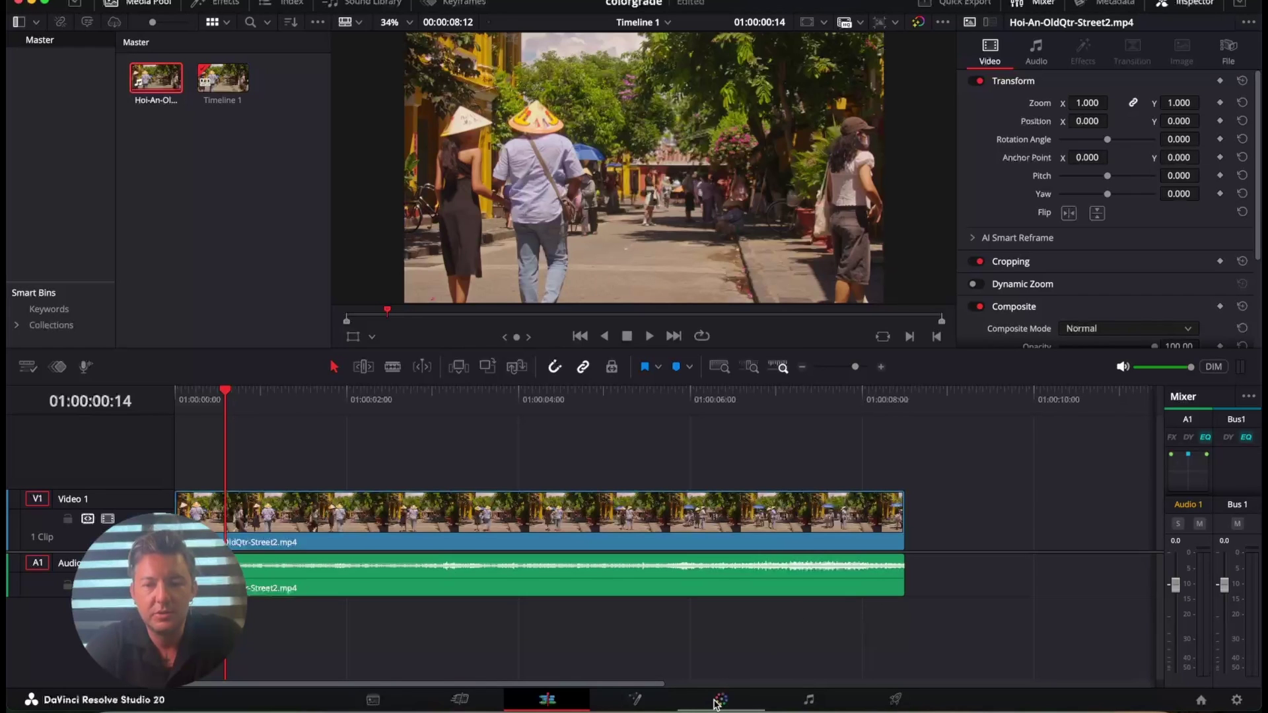
# Step: Move the playhead to 01:00:02:16, select the street clip and open it on the Color page
pyautogui.click(402, 399)
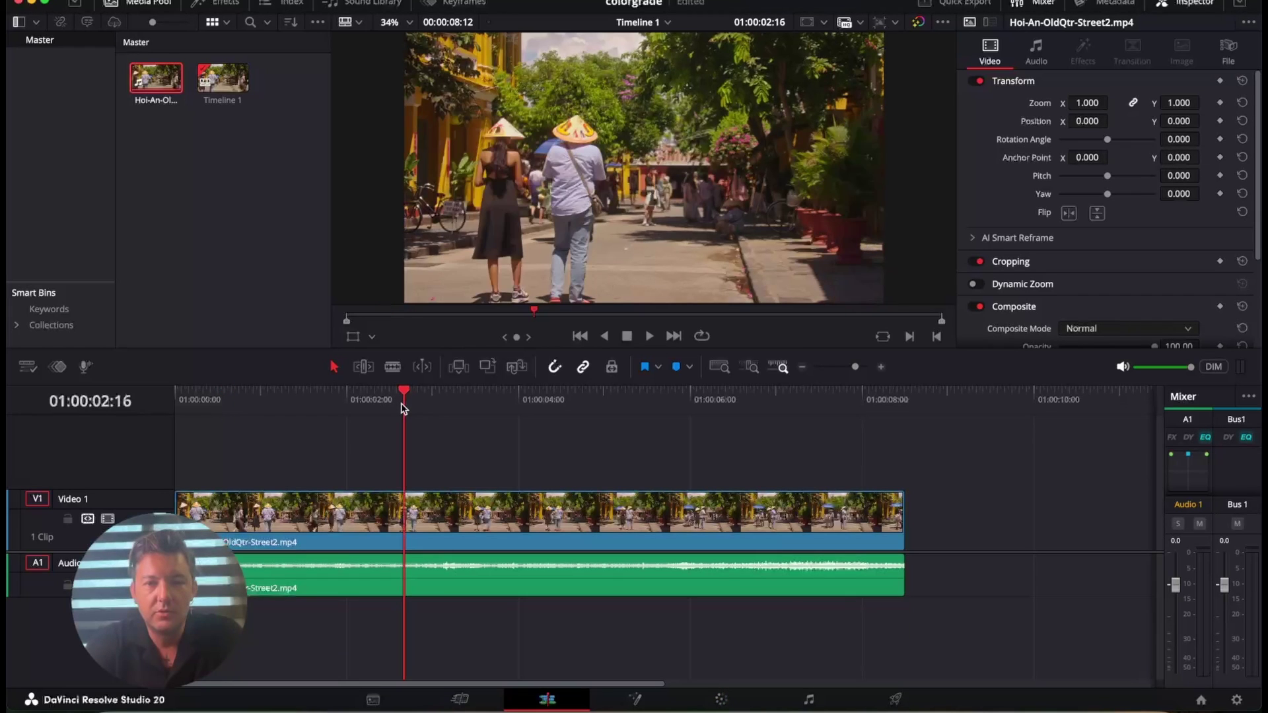
pyautogui.click(489, 527)
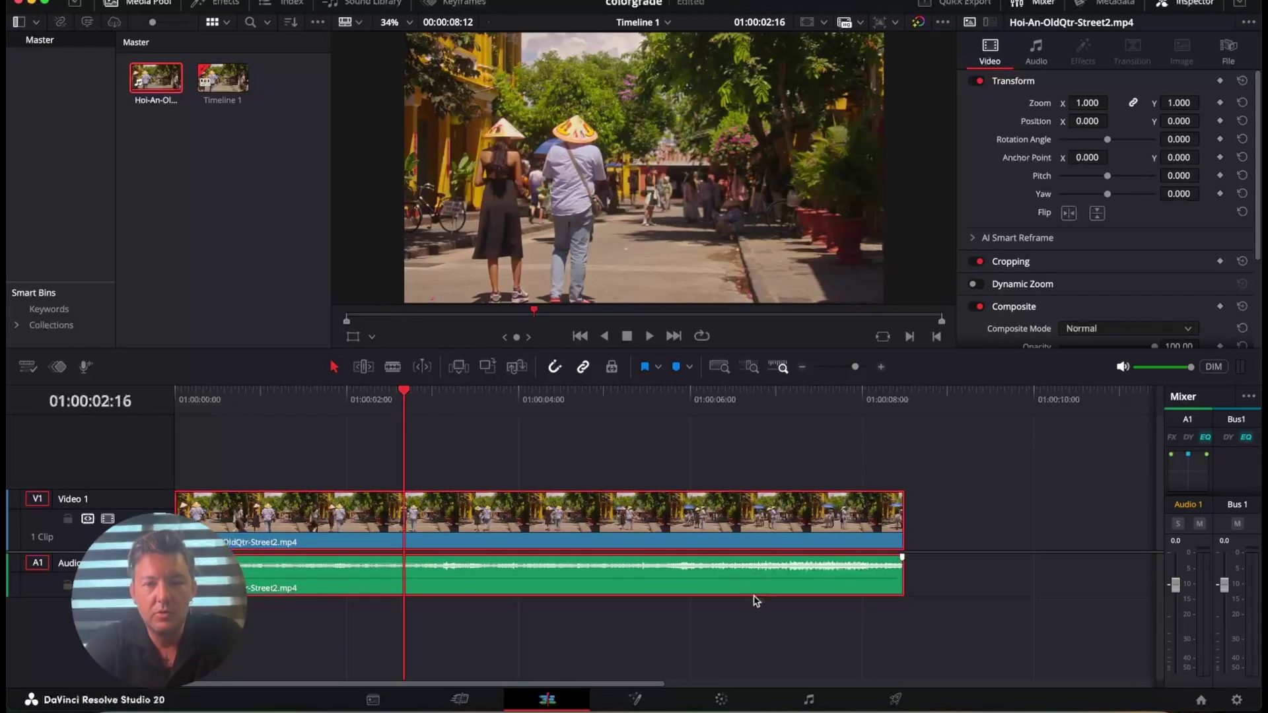
pyautogui.click(721, 698)
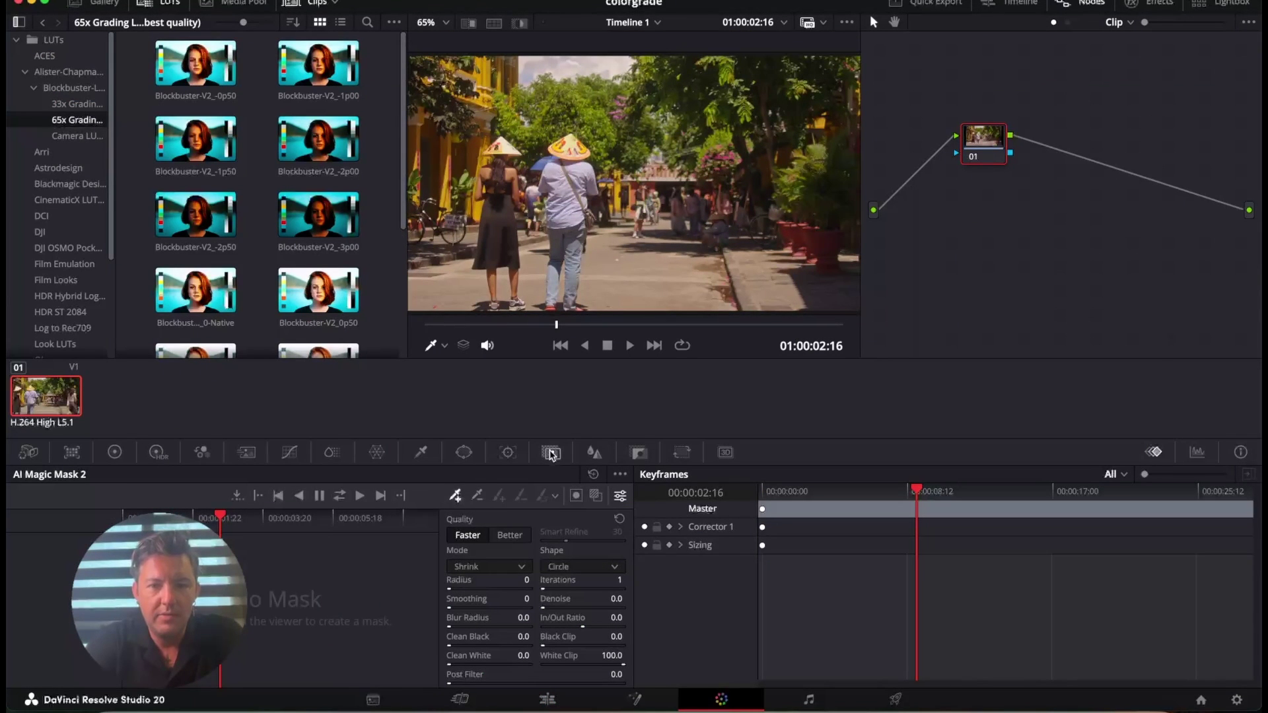
# Step: Add a first Magic Mask point on the upper back of the man's shirt and turn on the mask overlay
pyautogui.click(456, 496)
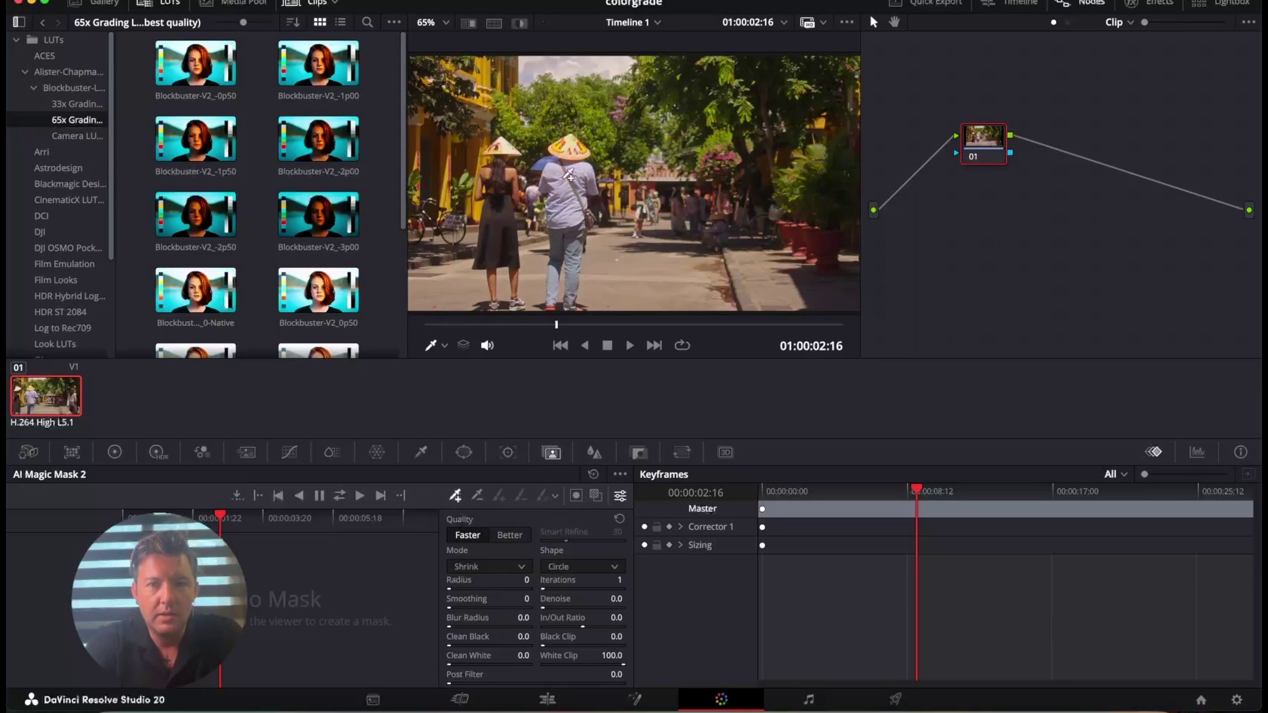
pyautogui.scroll(3, 567, 177)
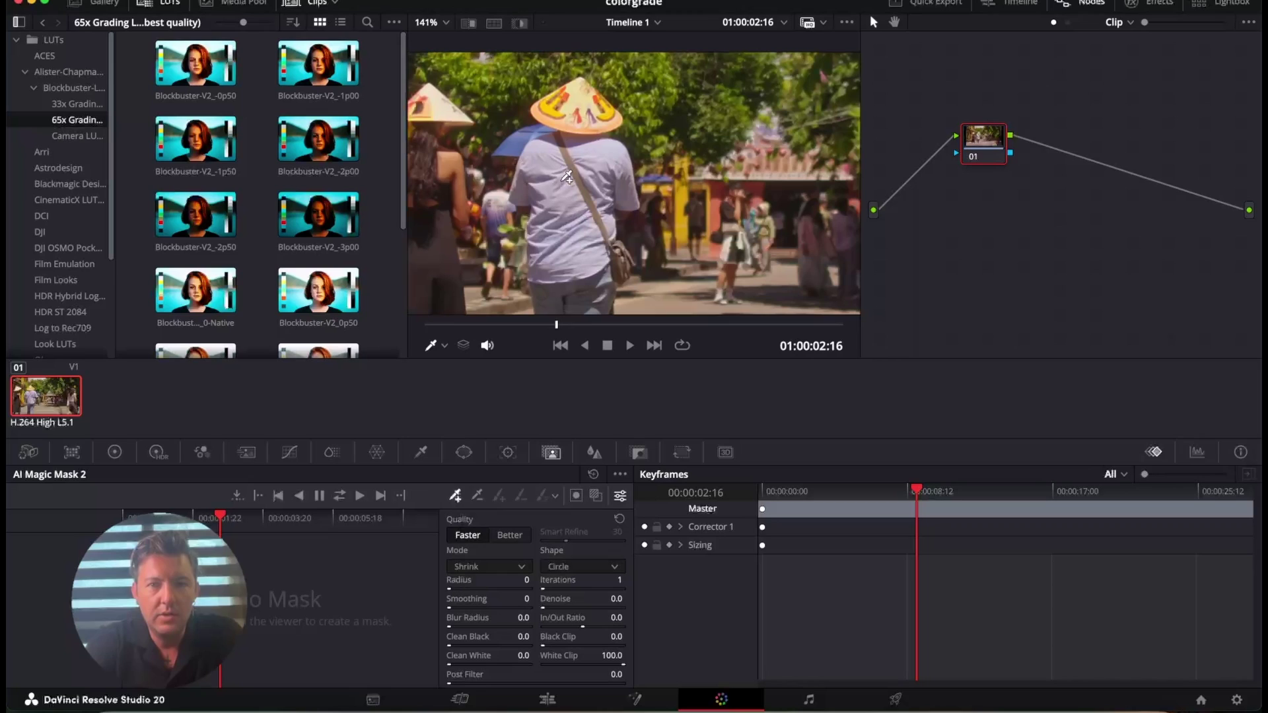
pyautogui.click(605, 152)
pyautogui.click(595, 496)
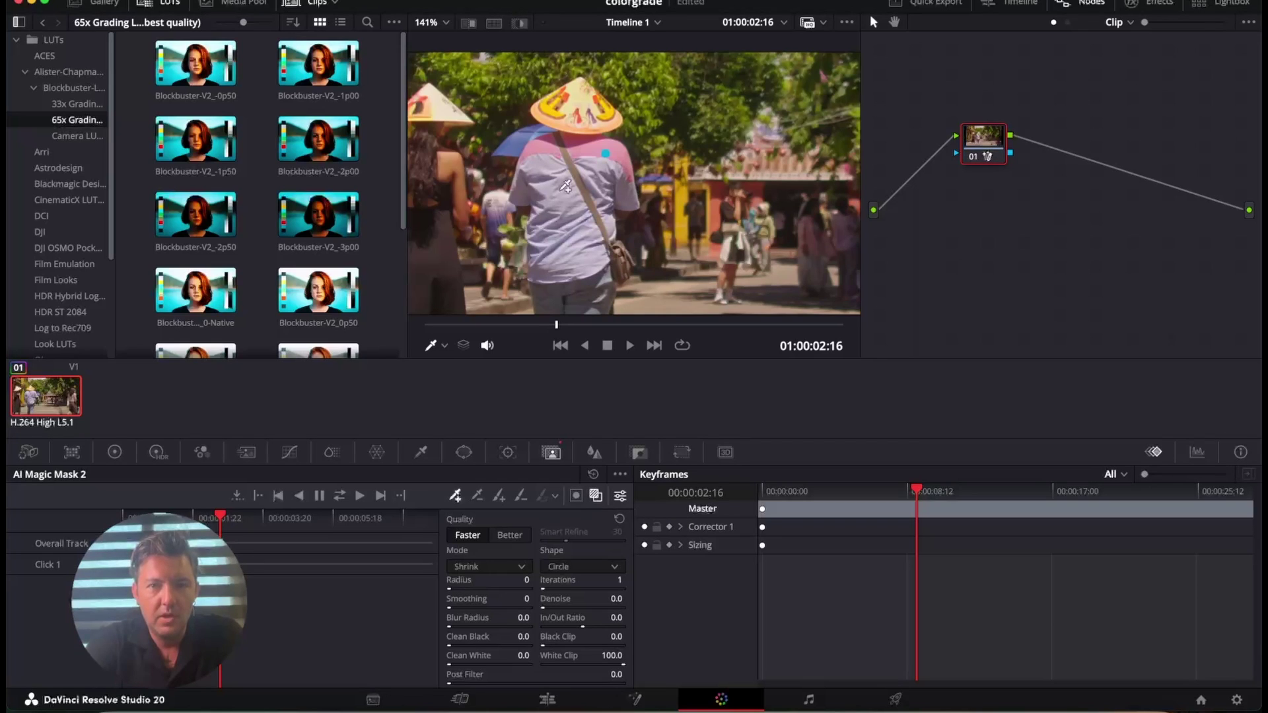
pyautogui.click(595, 496)
pyautogui.click(595, 496)
pyautogui.click(595, 496)
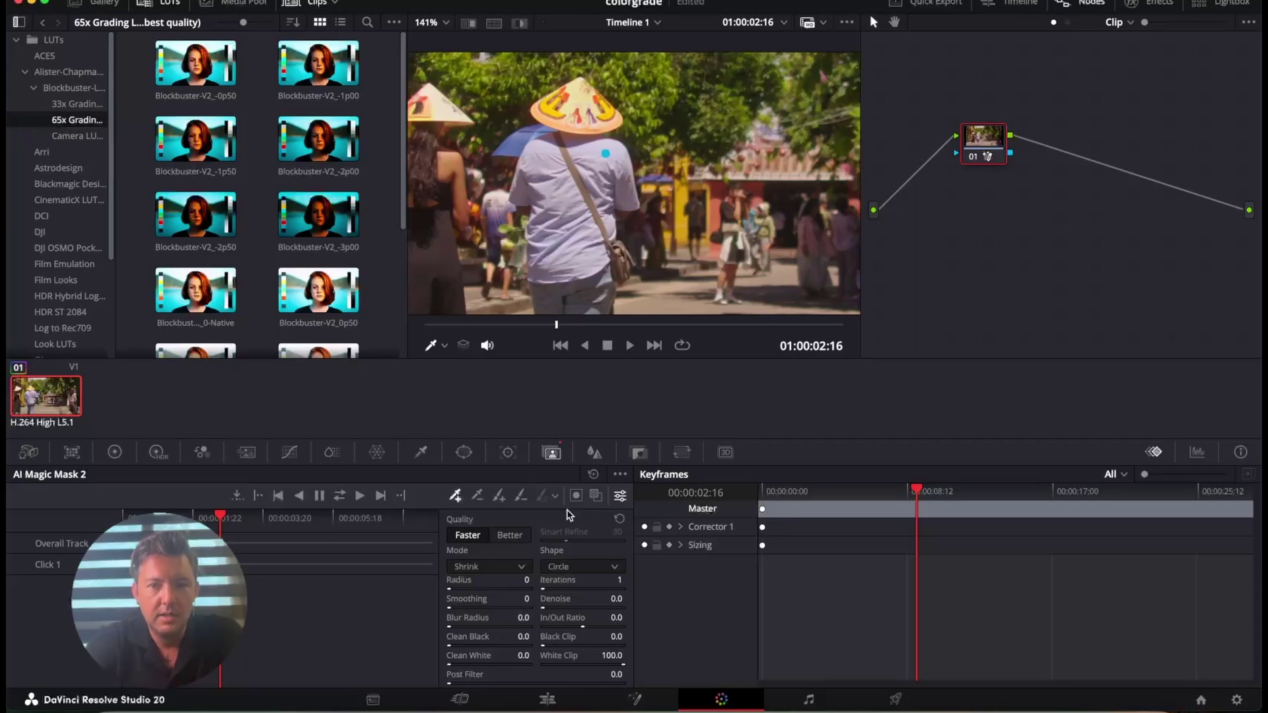
pyautogui.click(595, 496)
# Step: Add two more mask points on the man's shirt and set the mask quality to Better
pyautogui.click(564, 234)
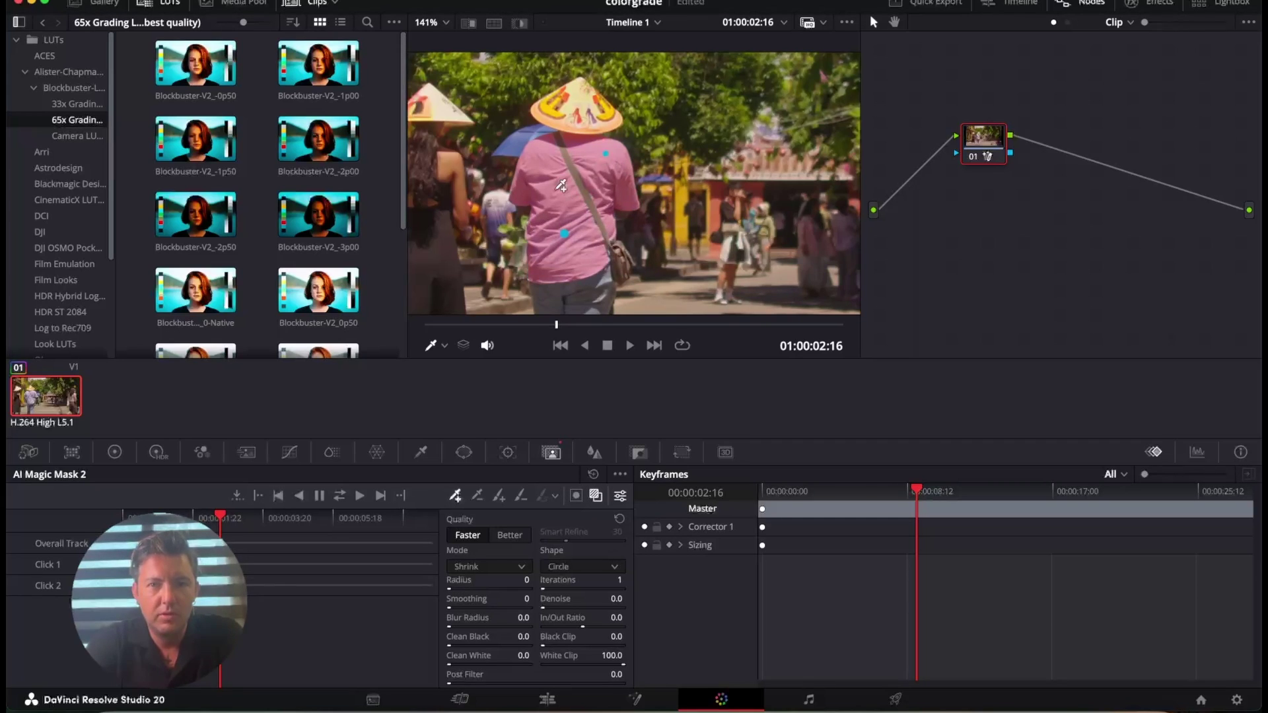
pyautogui.click(548, 166)
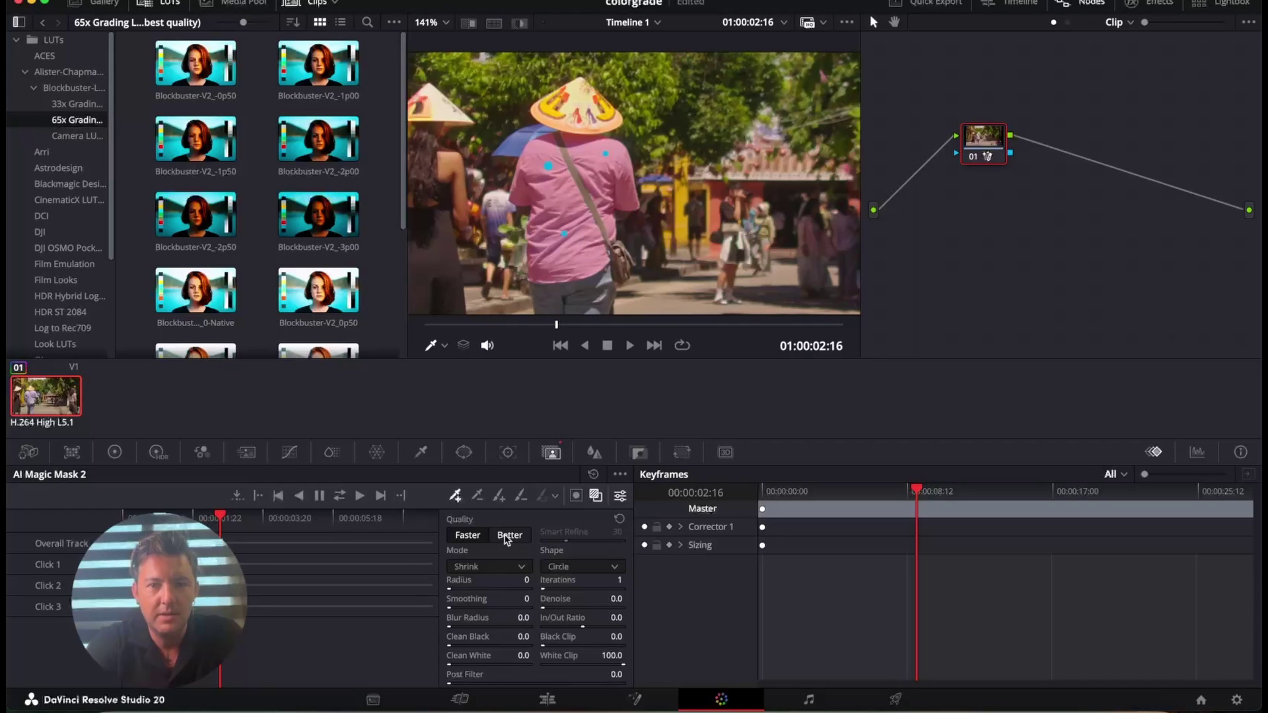
pyautogui.click(506, 537)
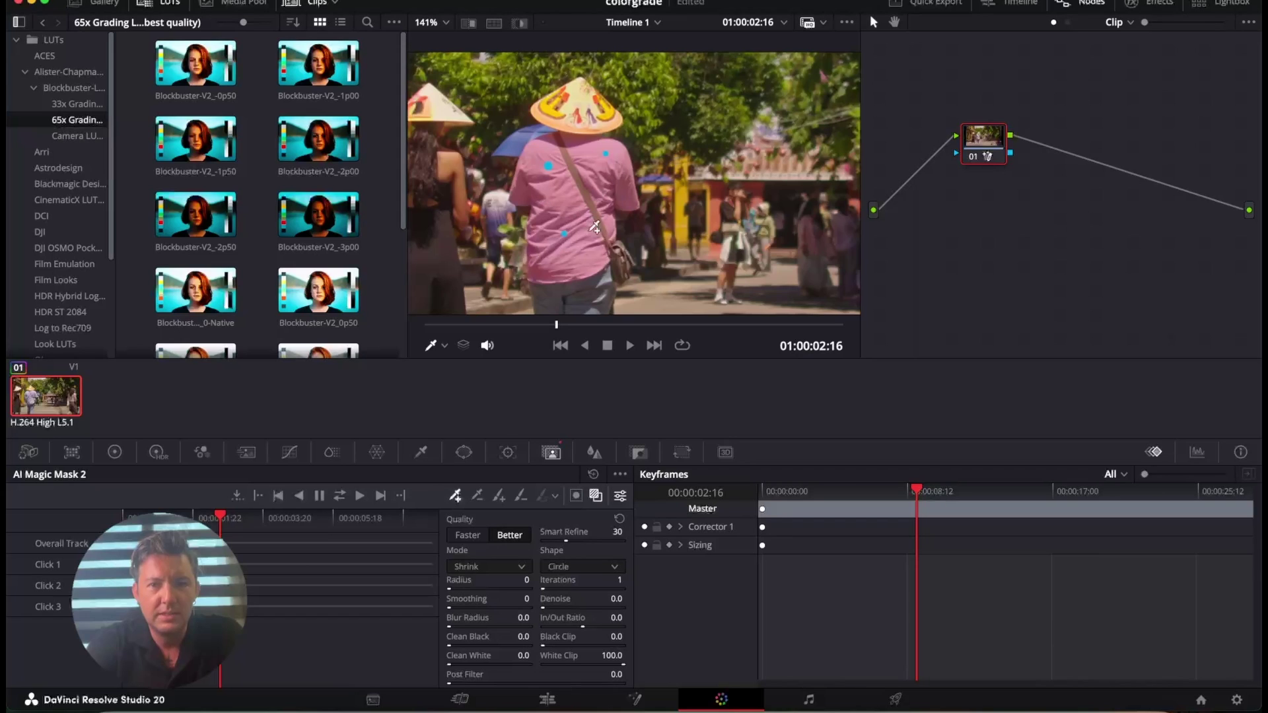
pyautogui.hotkey('shift', 'z')
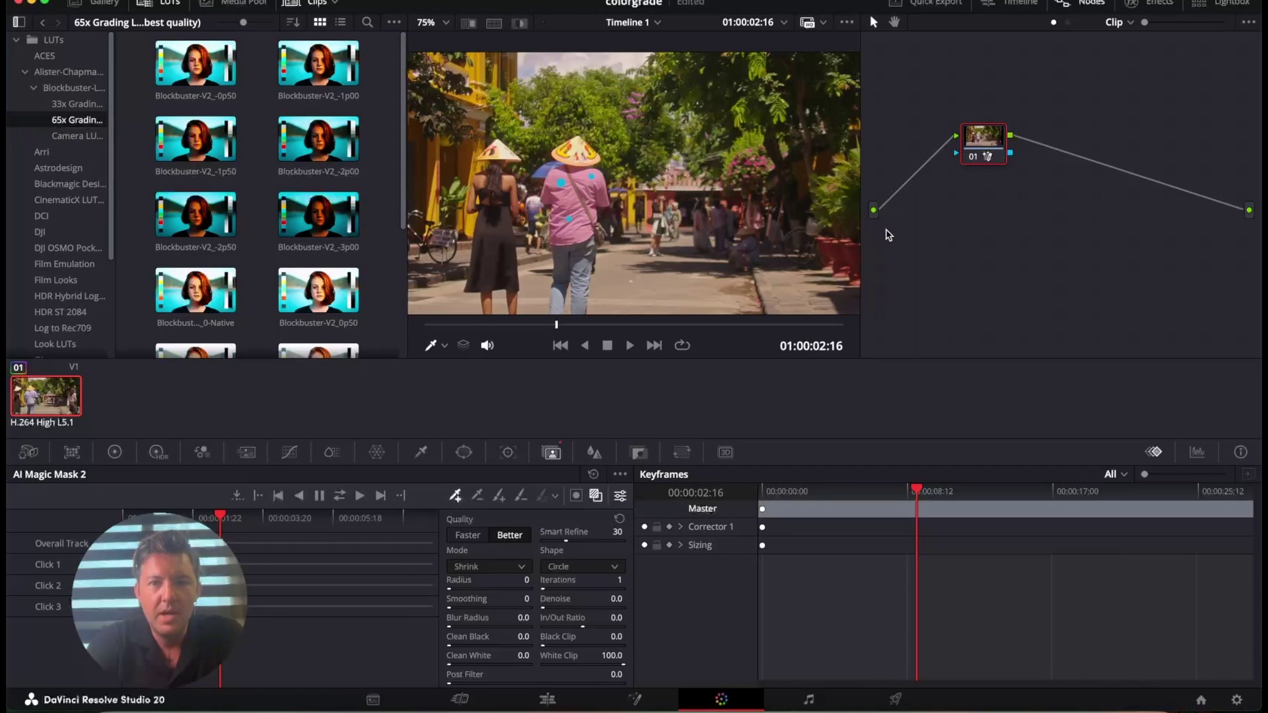
# Step: Add a serial node after node 01 and track the shirt mask forward and in reverse through the clip
pyautogui.rightClick(987, 138)
pyautogui.moveTo(1071, 210)
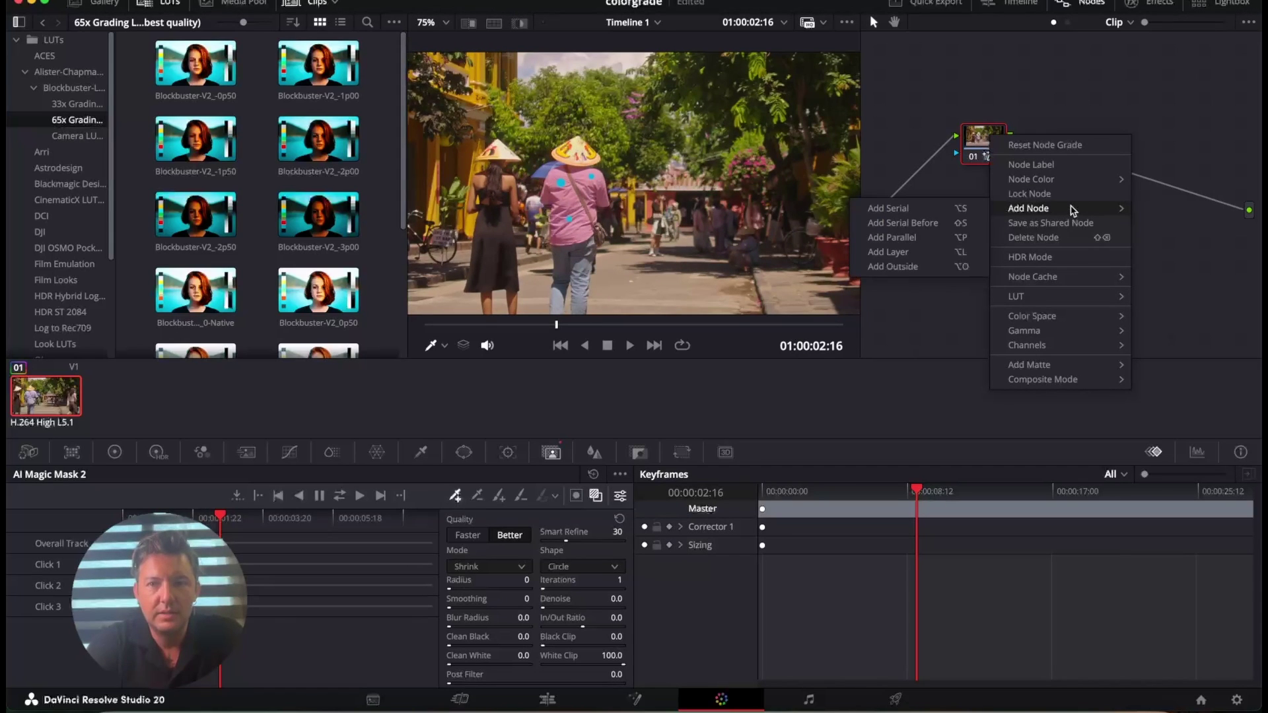
pyautogui.click(915, 211)
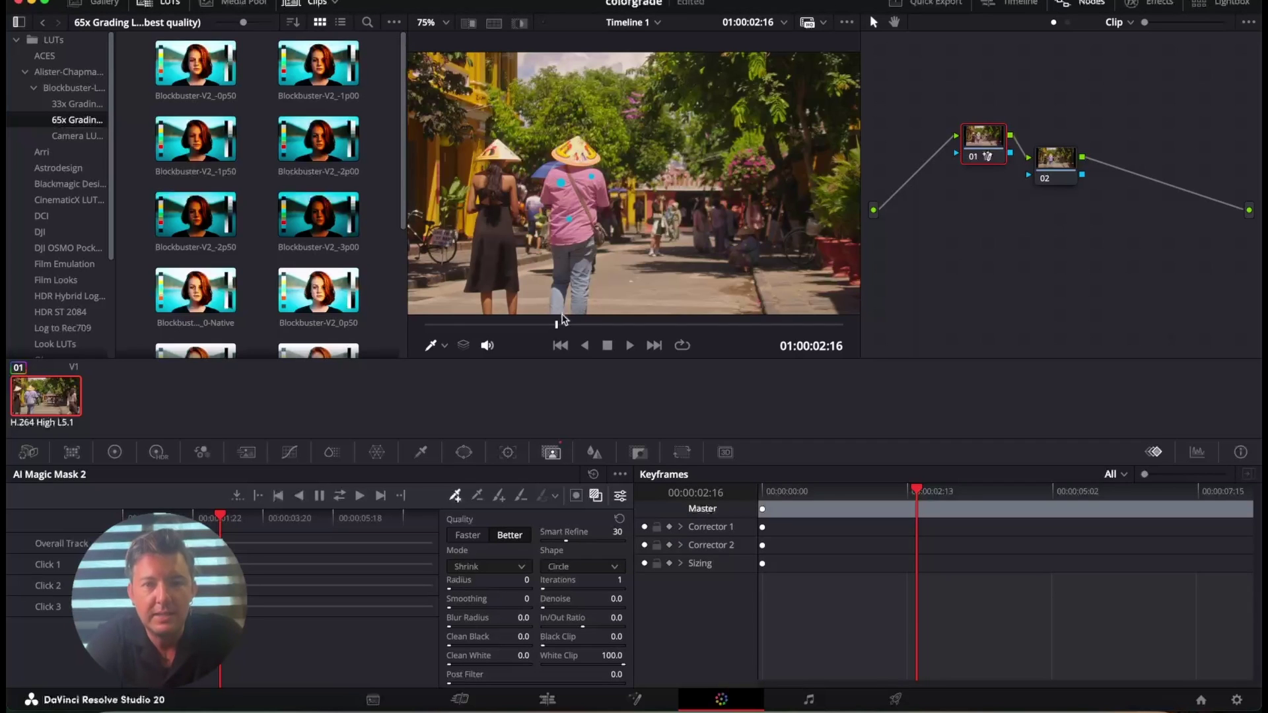
pyautogui.click(340, 496)
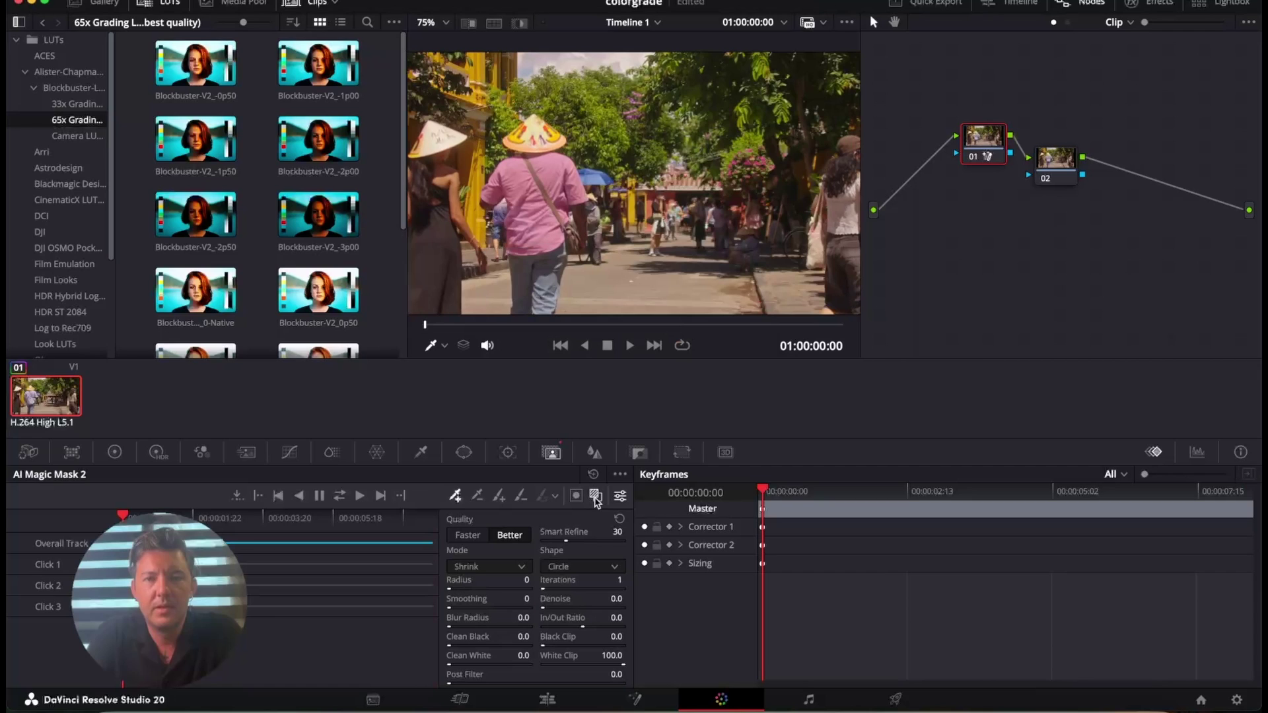
# Step: Set the primaries Temp to -4000 on the masked node 01 and to 450 on node 02
pyautogui.click(114, 452)
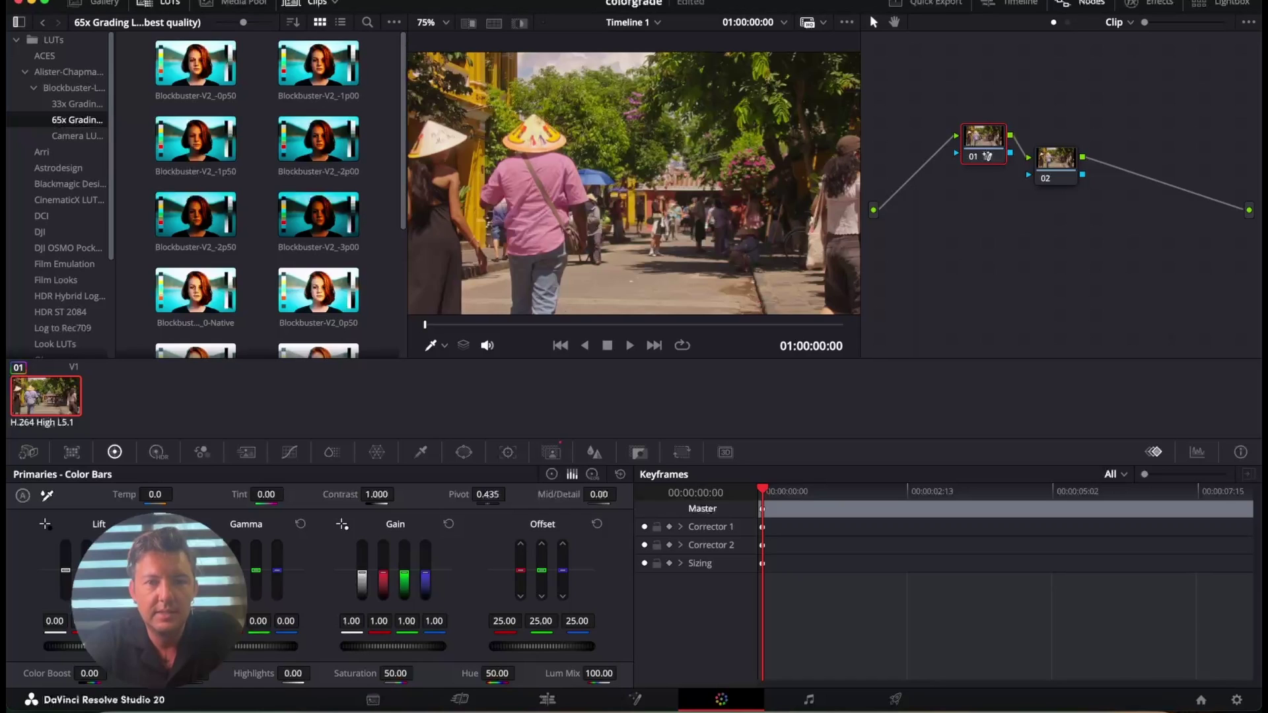
pyautogui.moveTo(155, 494); pyautogui.dragTo(177, 493)
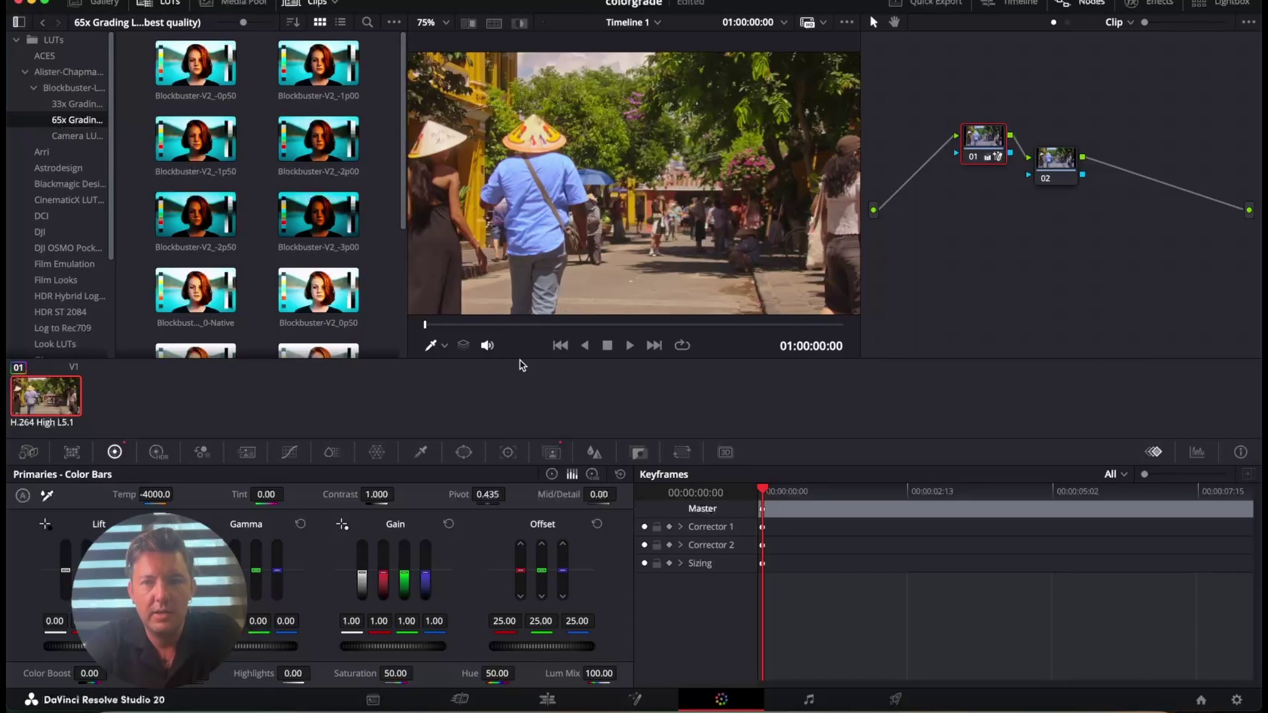
pyautogui.click(1050, 165)
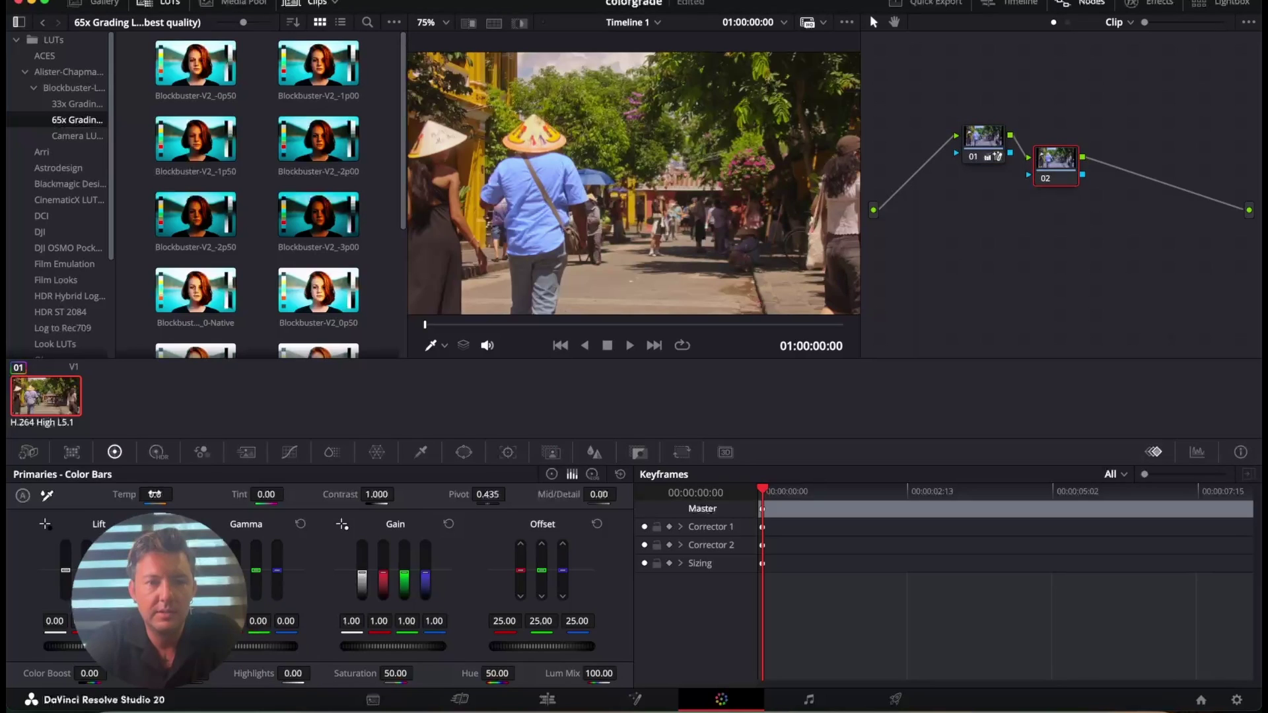
pyautogui.moveTo(158, 494); pyautogui.dragTo(177, 494)
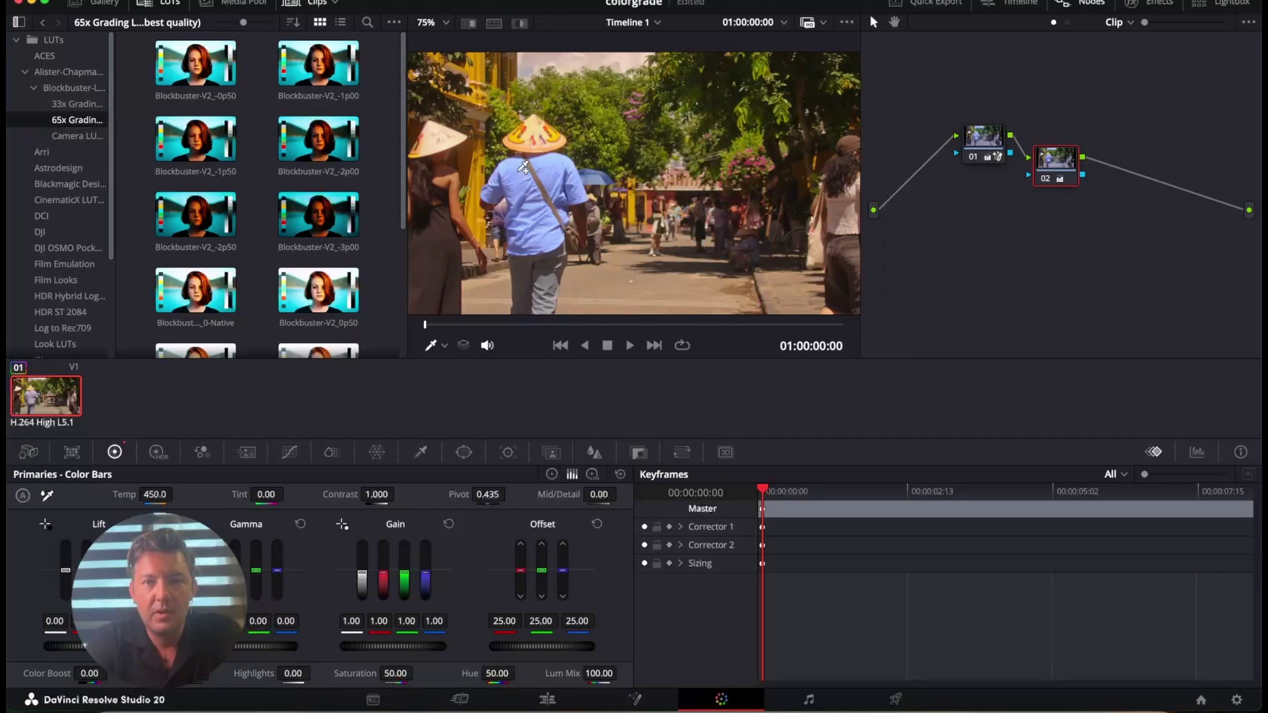
# Step: On the masked shirt node, set Temp to -3490, Contrast to 1.062 and Highlights to -59.50
pyautogui.click(990, 137)
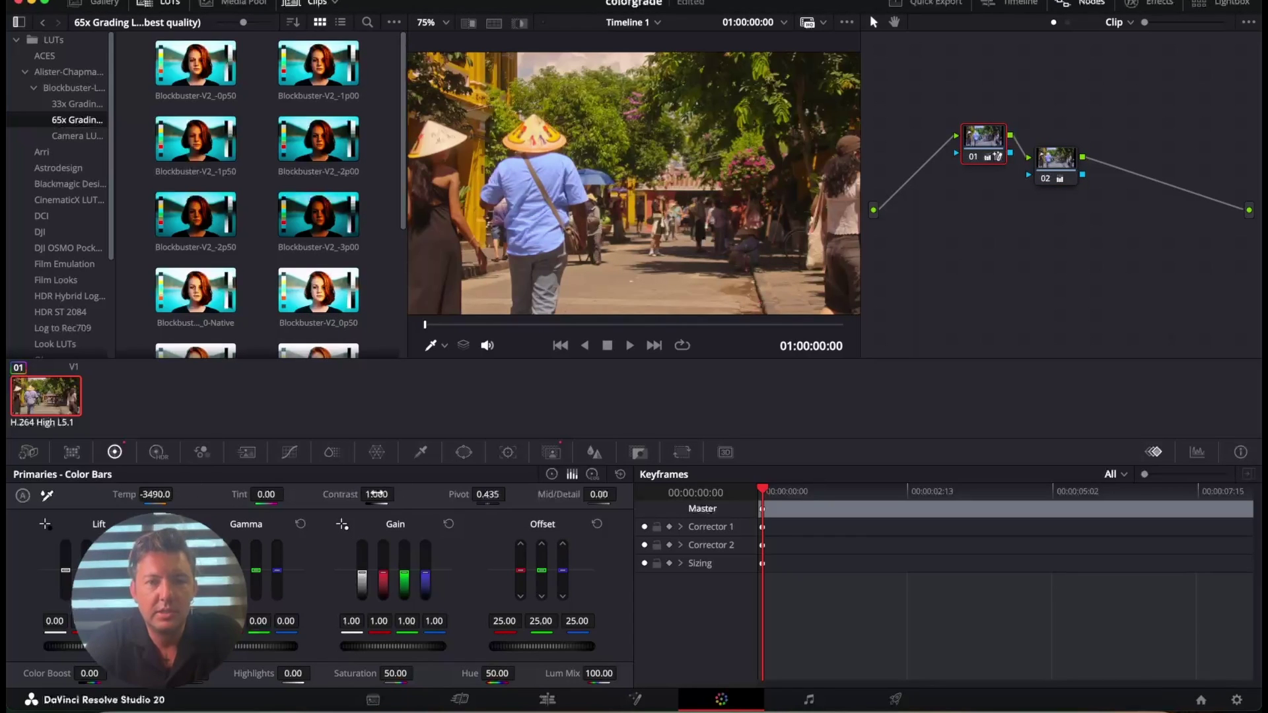
pyautogui.moveTo(376, 494)
pyautogui.mouseDown()
pyautogui.moveTo(360, 494)
pyautogui.moveTo(398, 494)
pyautogui.mouseUp()
pyautogui.moveTo(292, 674); pyautogui.dragTo(316, 672)
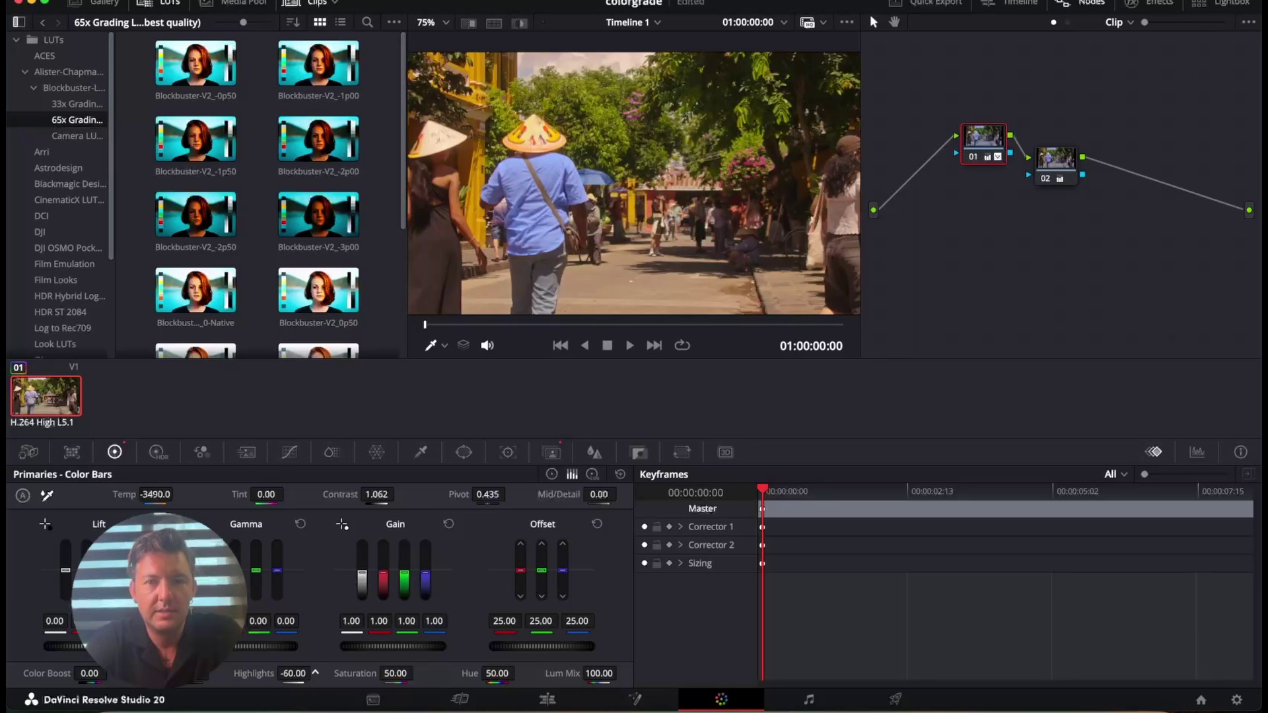
# Step: Play back the graded clip from the start and review the result on the Edit page
pyautogui.press('space')
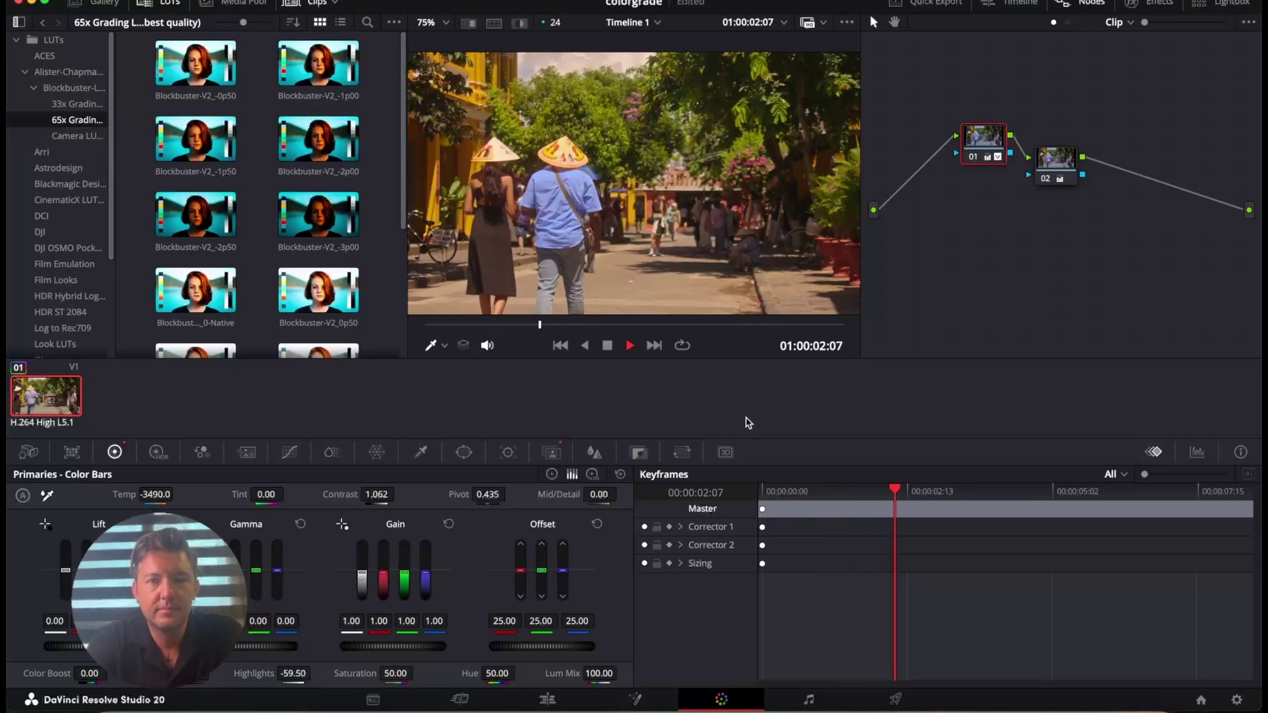
pyautogui.press('space')
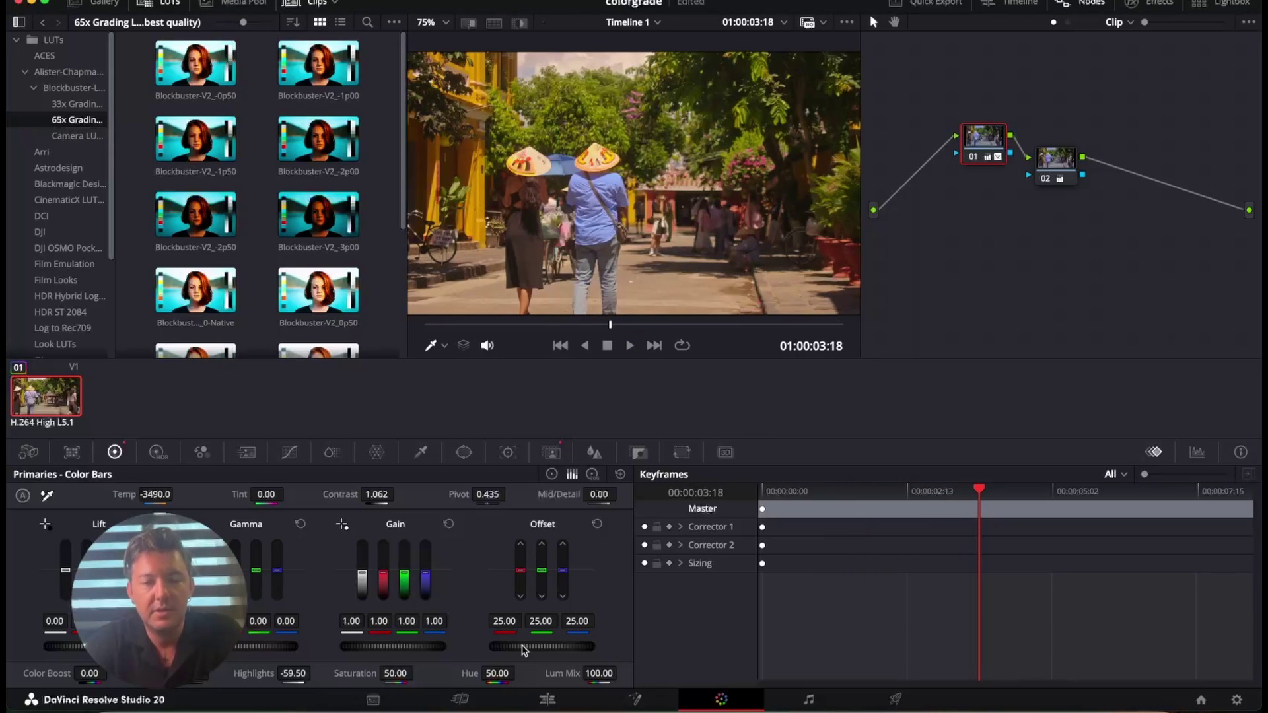
pyautogui.click(548, 702)
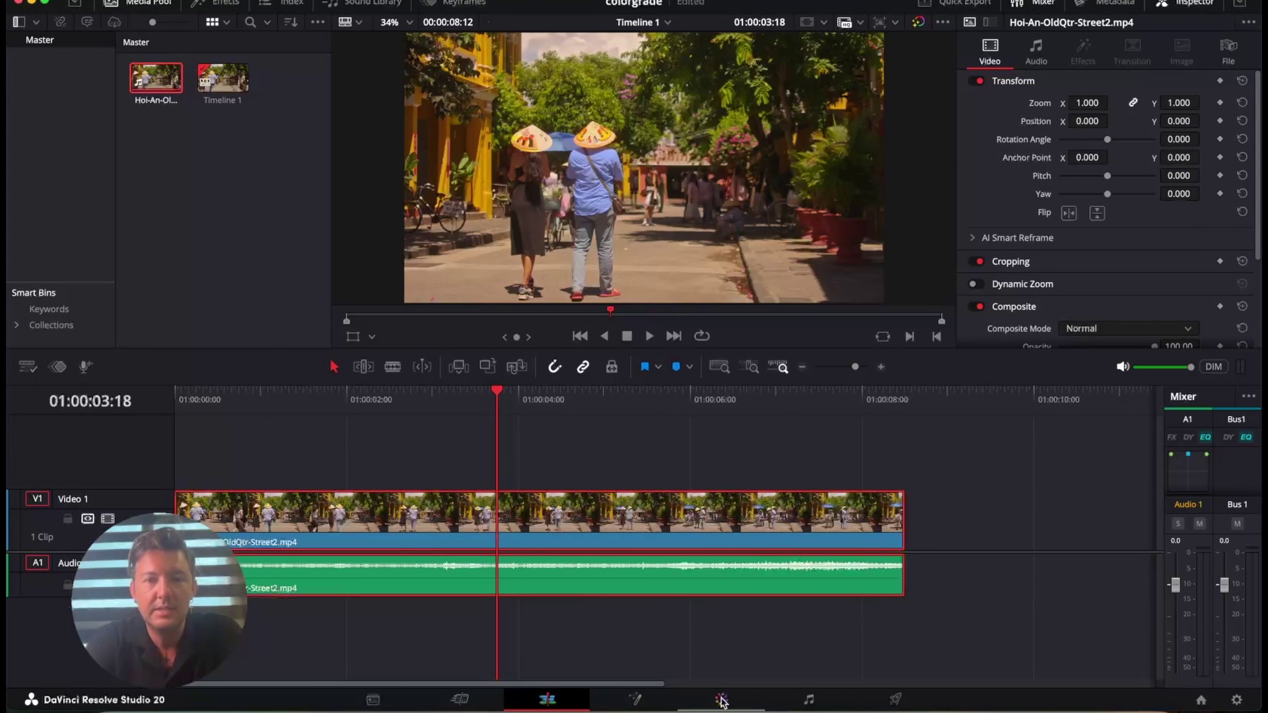
pyautogui.click(722, 700)
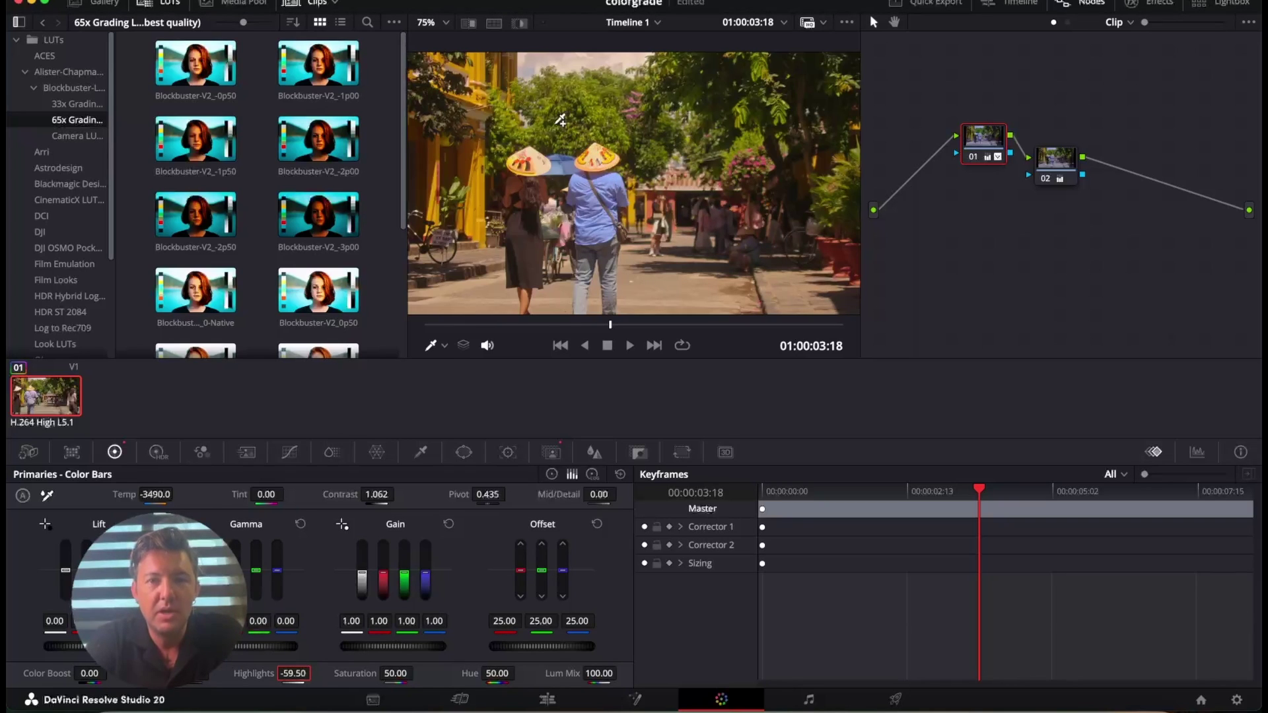
# Step: Exclude the road, the man's legs, buildings and trees from node 01's shirt mask with subtractive Magic Mask points at 01:00:03:18
pyautogui.click(551, 452)
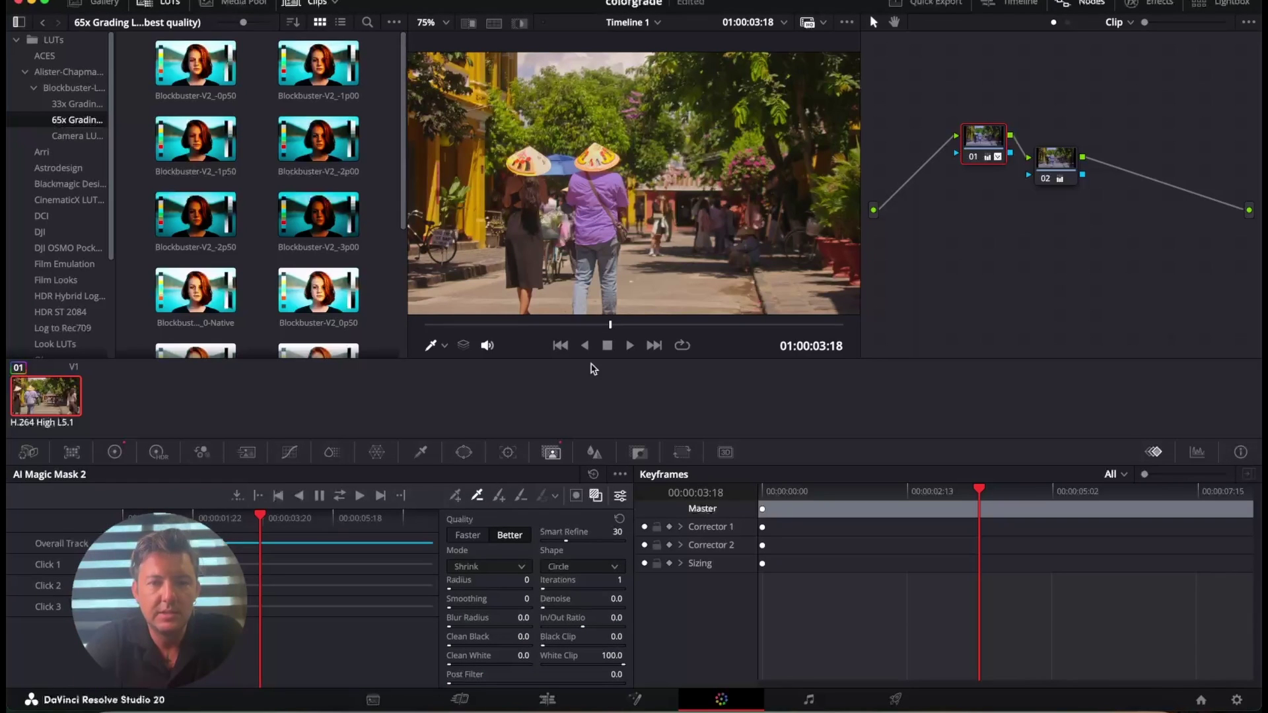
pyautogui.click(667, 280)
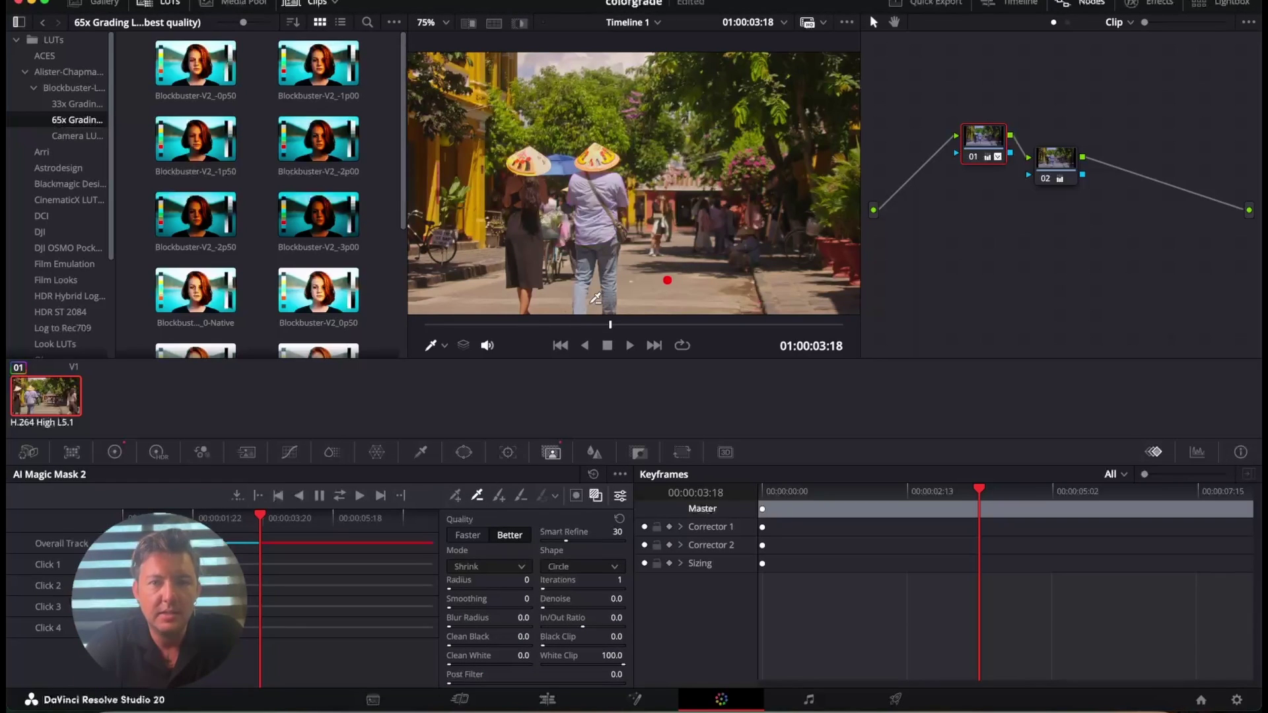
pyautogui.click(595, 304)
pyautogui.click(556, 296)
pyautogui.click(446, 276)
pyautogui.click(456, 179)
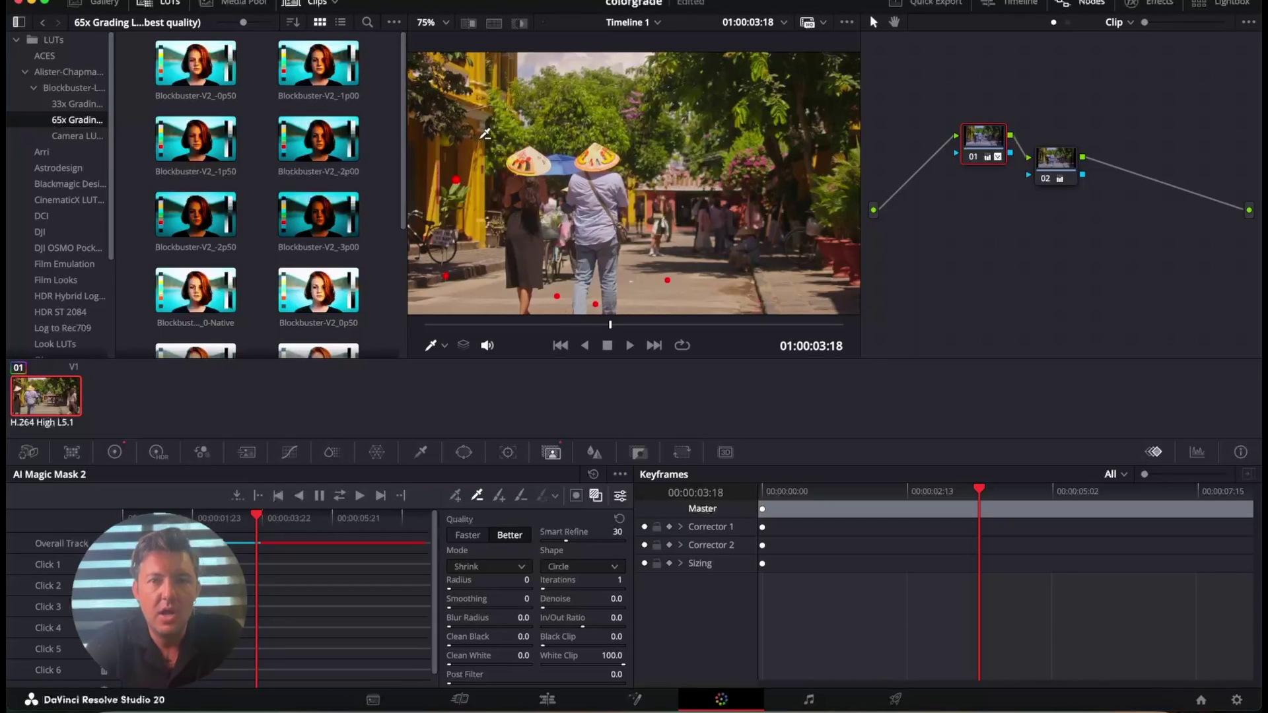
pyautogui.click(544, 100)
pyautogui.click(711, 133)
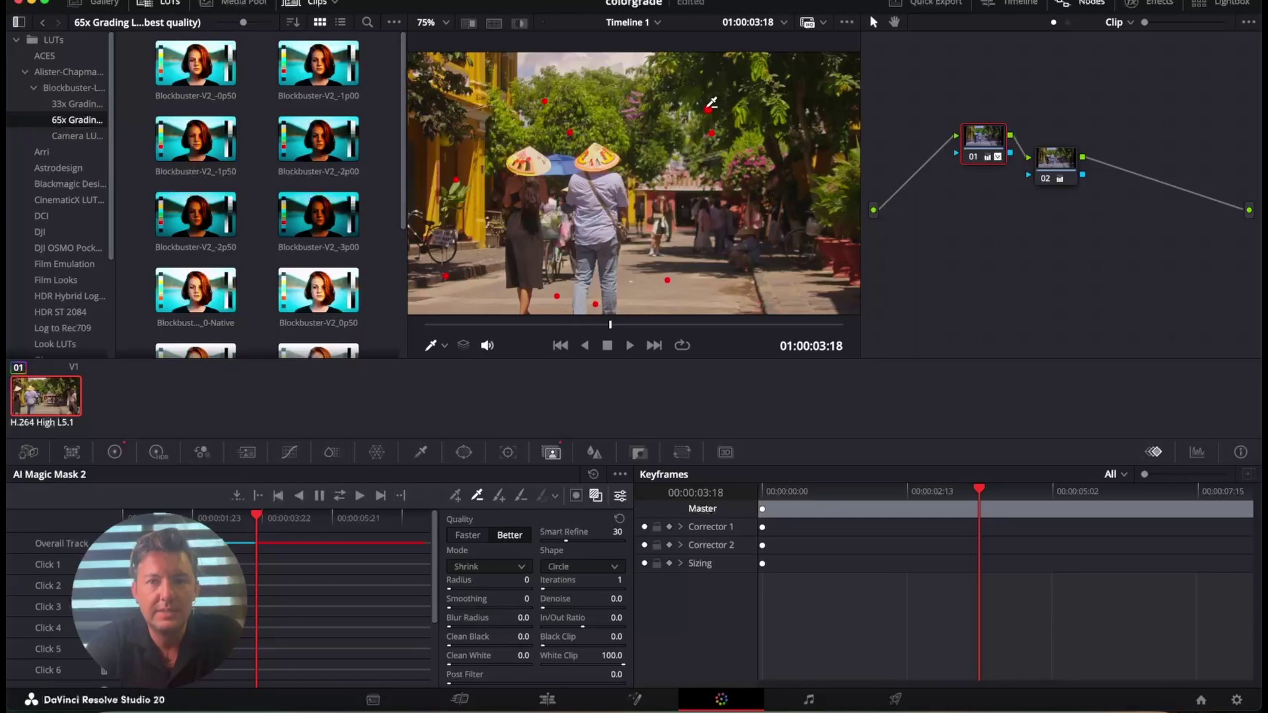
pyautogui.click(676, 197)
pyautogui.click(764, 198)
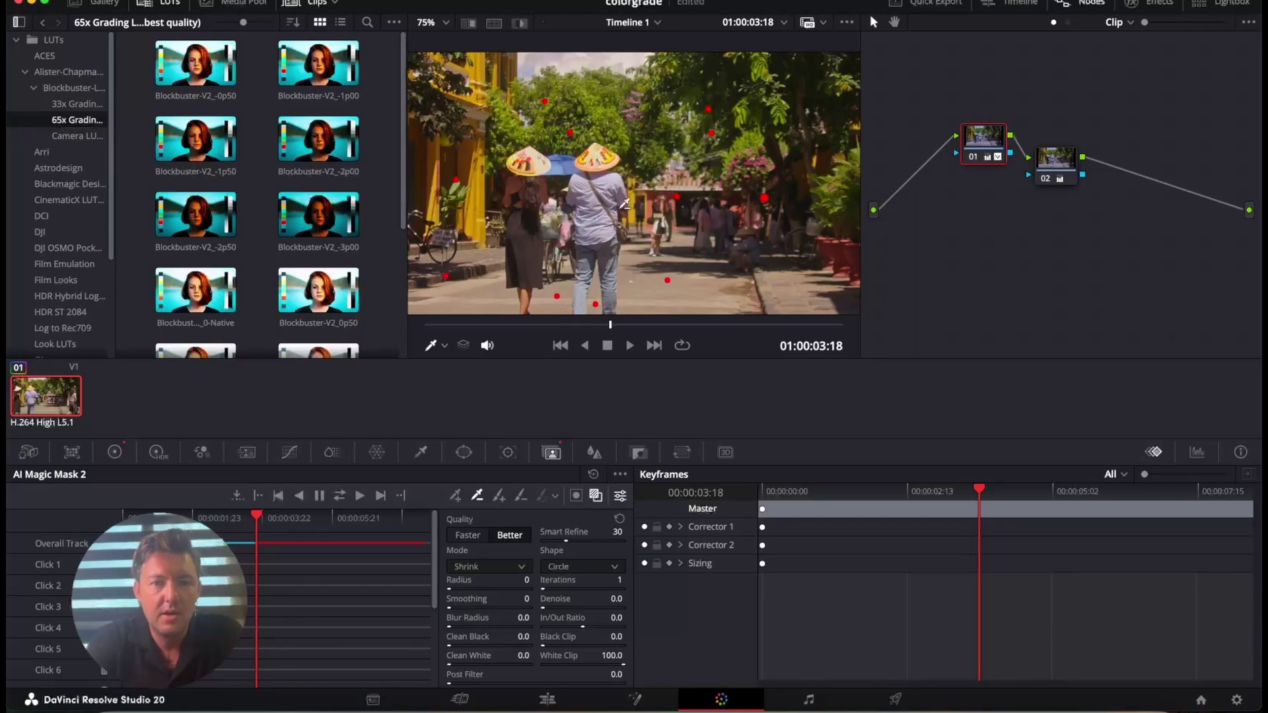
# Step: Add two additive mask points on the man's shirt to include it in node 01's mask
pyautogui.click(455, 495)
pyautogui.click(596, 221)
pyautogui.click(587, 196)
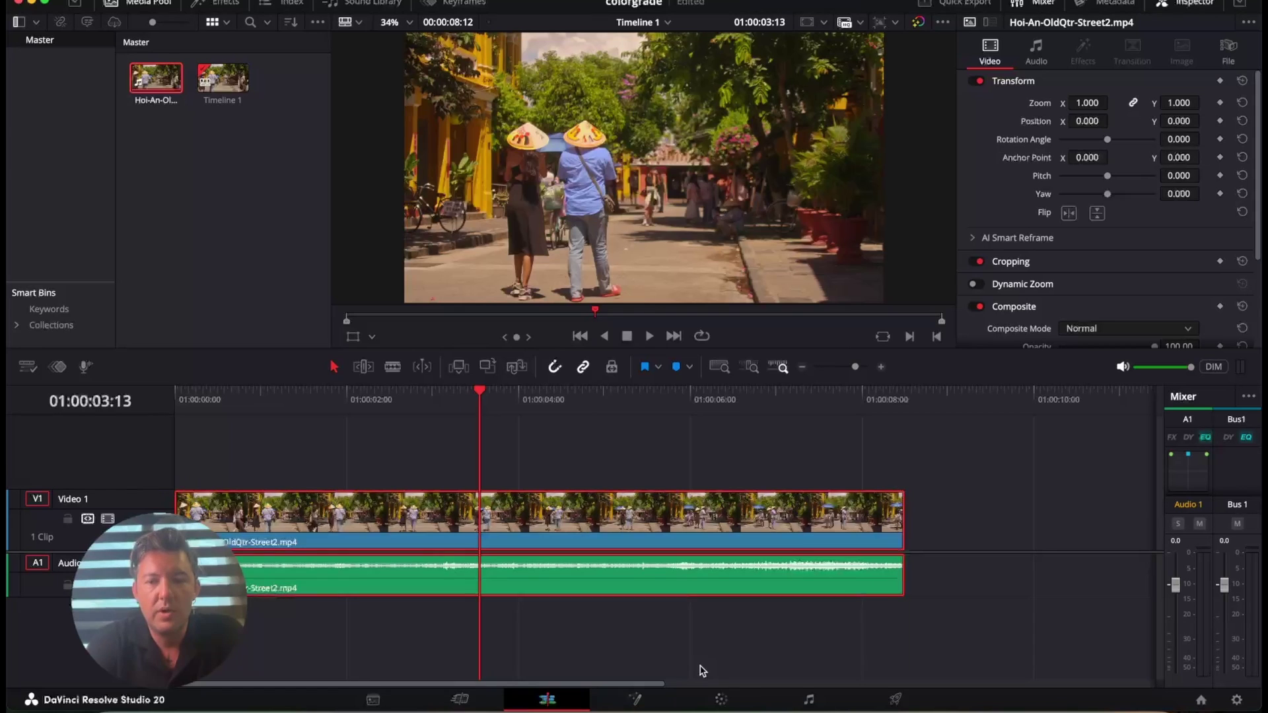
# Step: On node 02 at 01:00:03:13, mask the woman's dark dress with four Magic Mask points and set the quality to Better
pyautogui.click(721, 699)
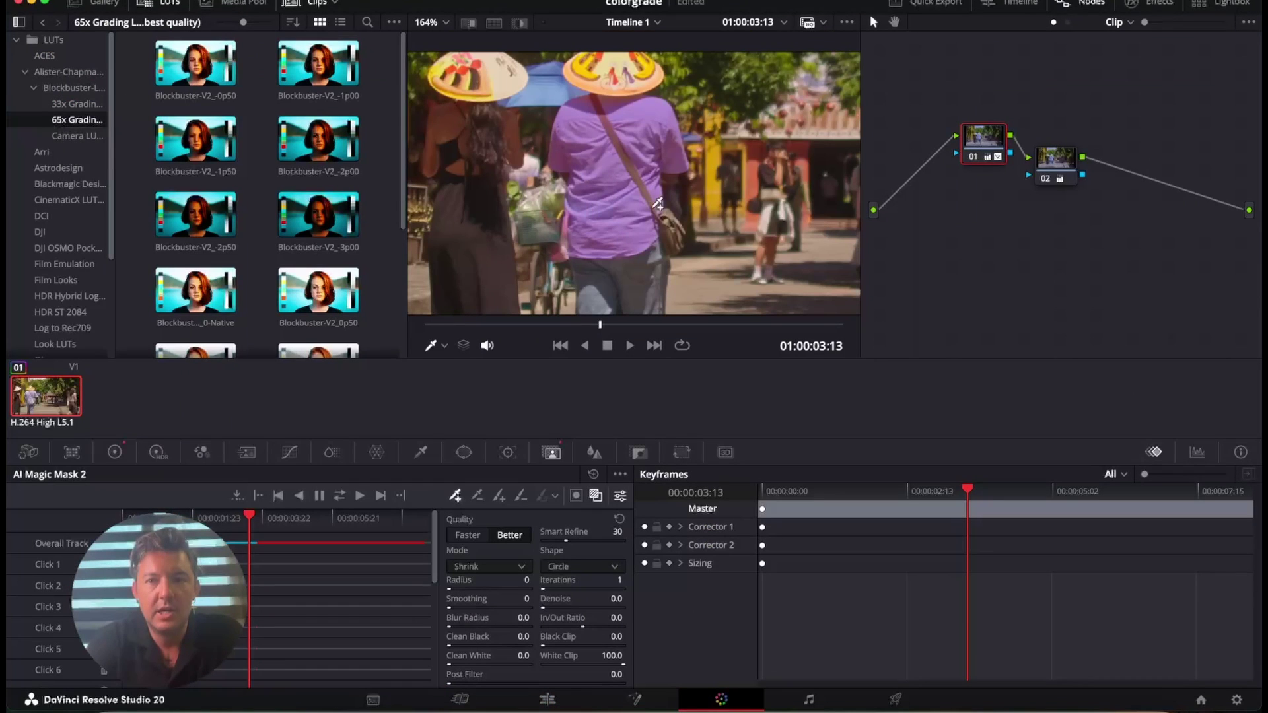
pyautogui.moveTo(1056, 170); pyautogui.dragTo(1075, 190)
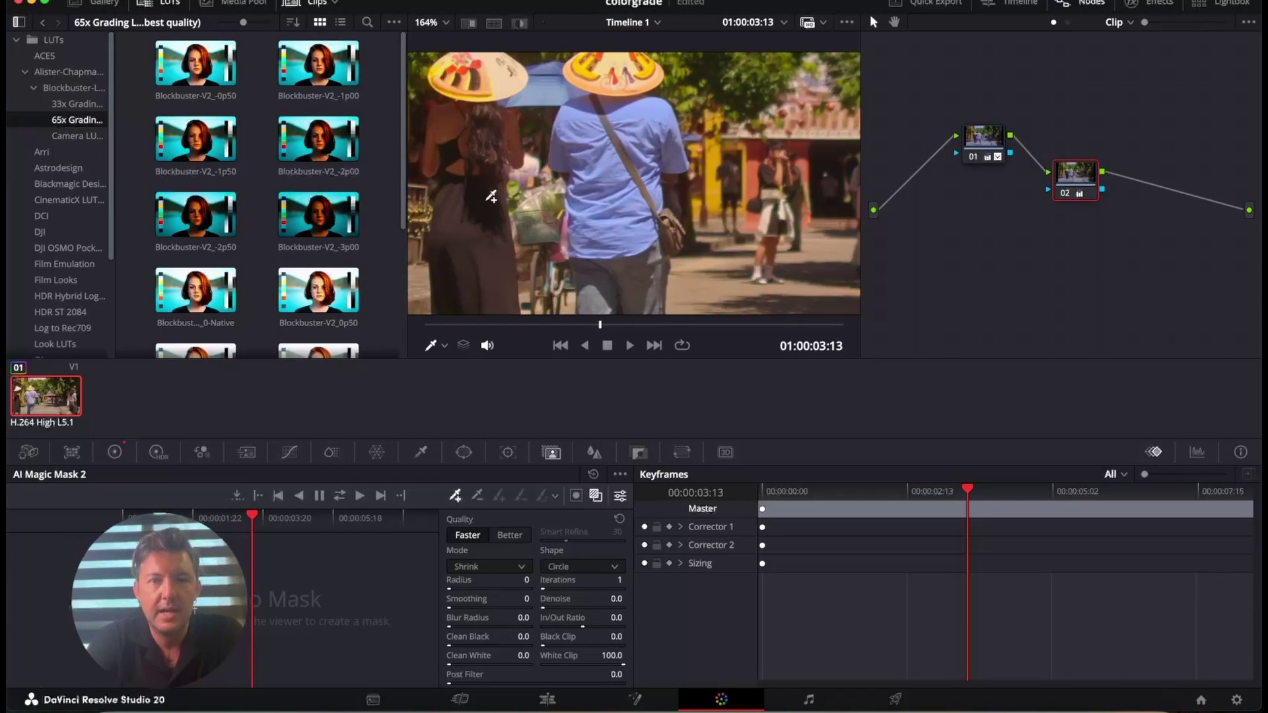
pyautogui.click(450, 225)
pyautogui.click(496, 267)
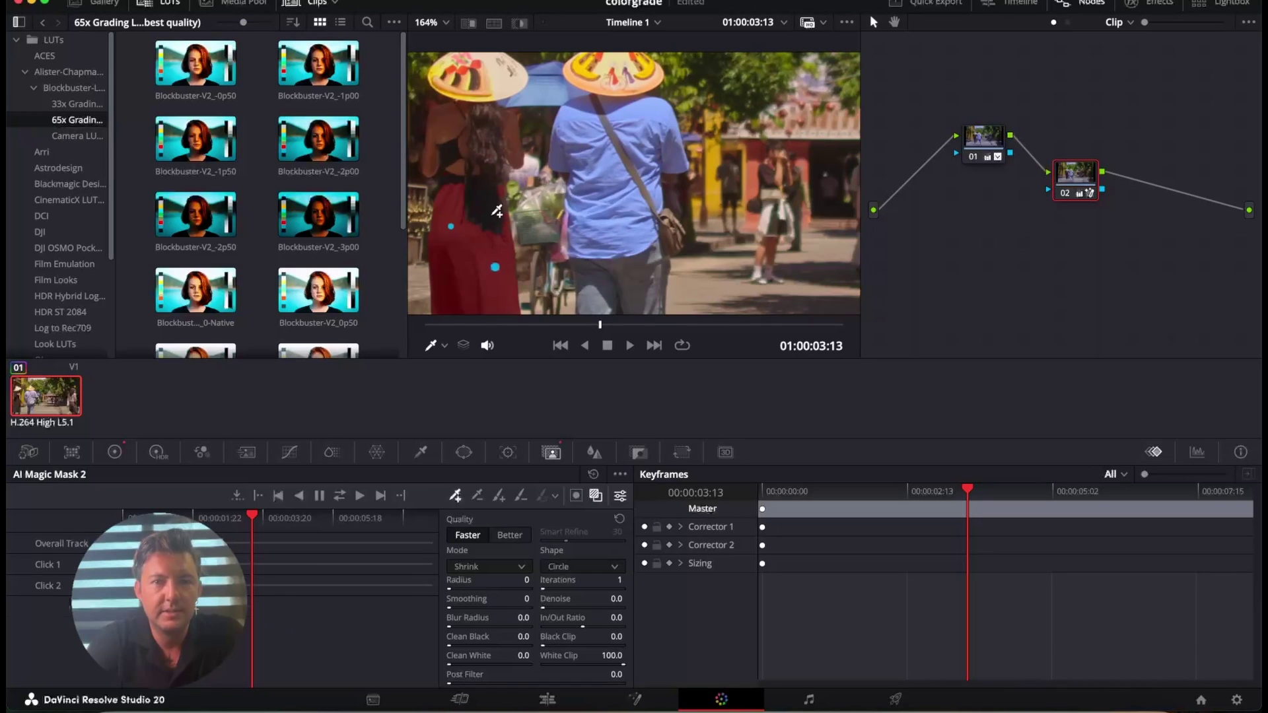
pyautogui.click(447, 157)
pyautogui.click(483, 208)
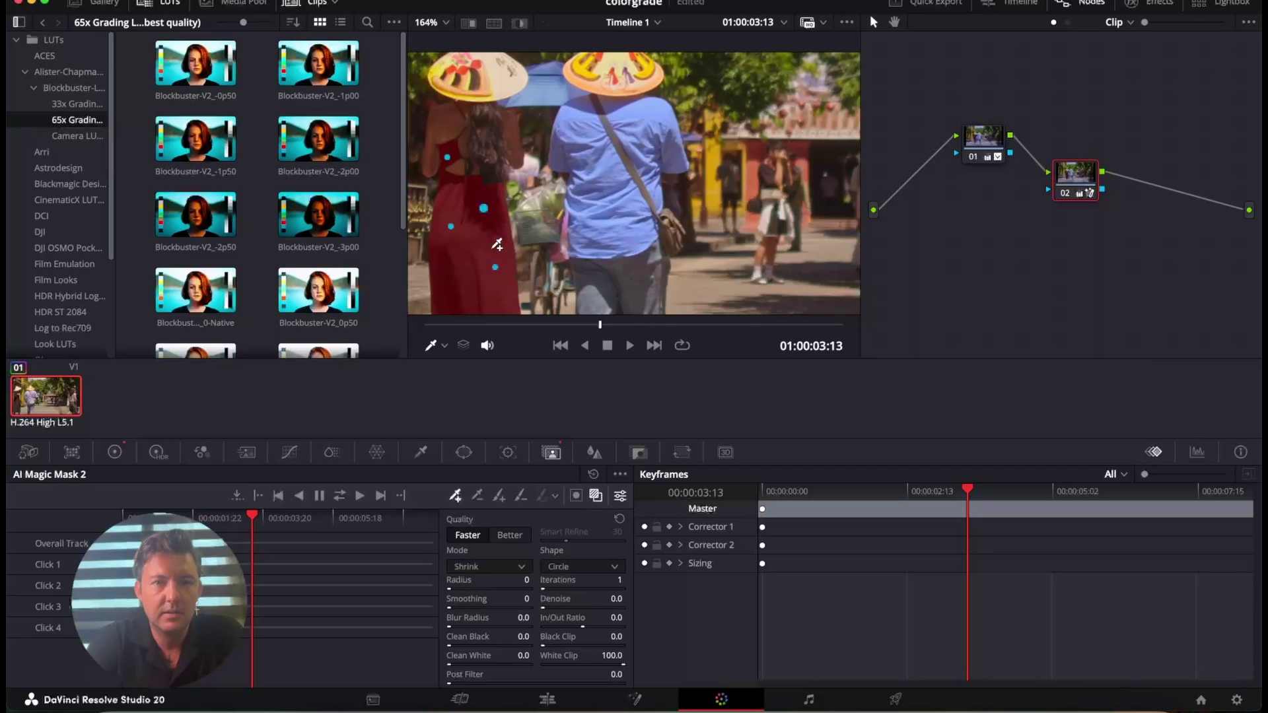
pyautogui.click(508, 535)
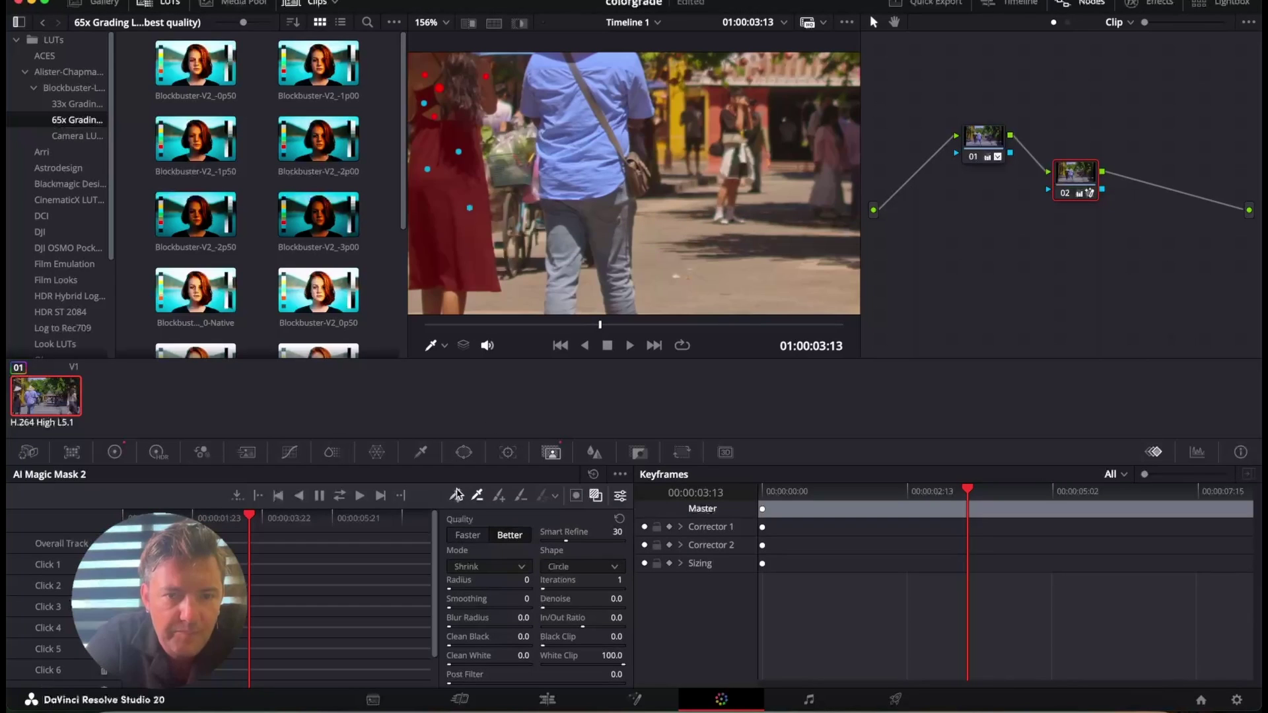
# Step: Track the dress mask forward and backward through the clip, then recolor the dress on node 02 with Temp -3070 and Tint -100
pyautogui.click(339, 495)
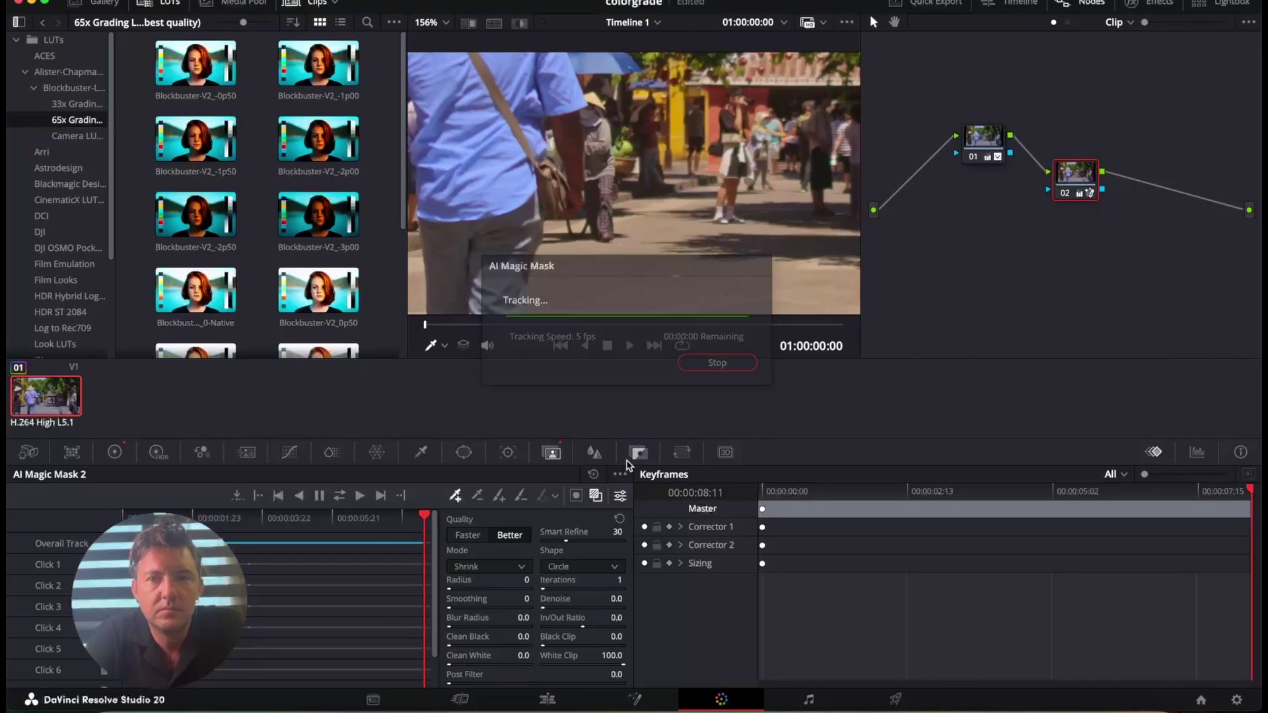
pyautogui.click(429, 21)
pyautogui.click(462, 130)
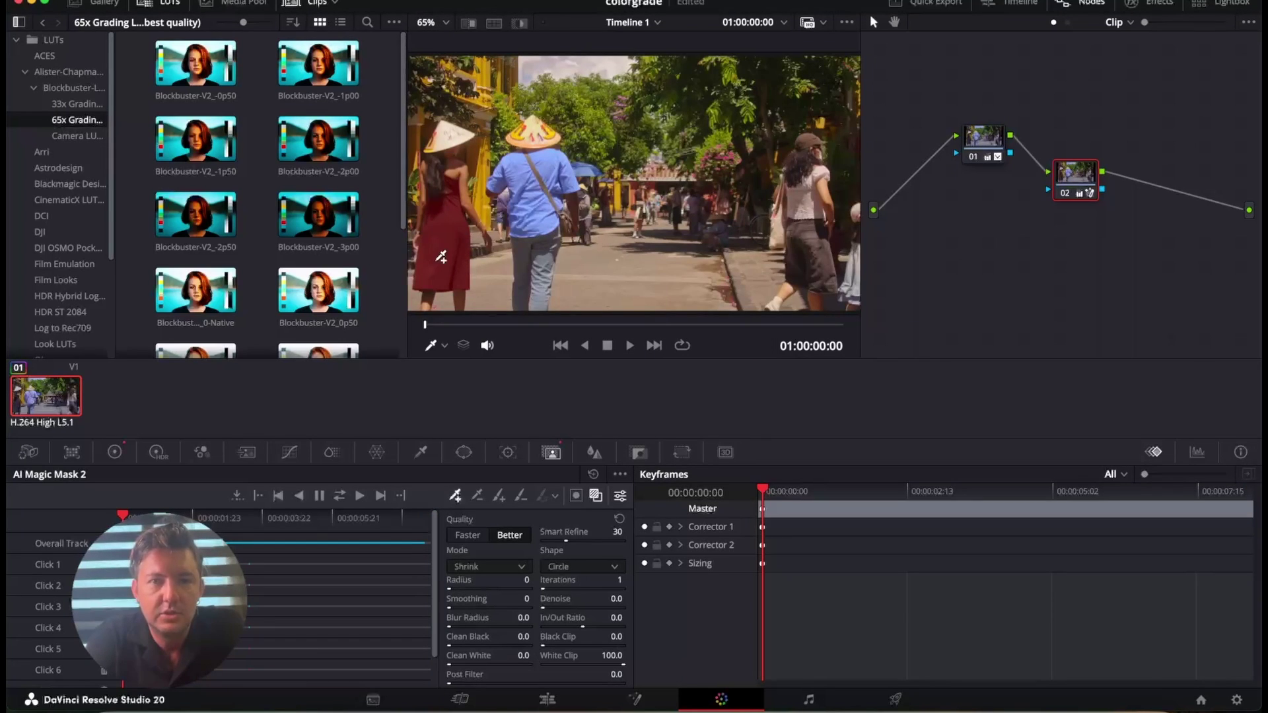
pyautogui.click(115, 453)
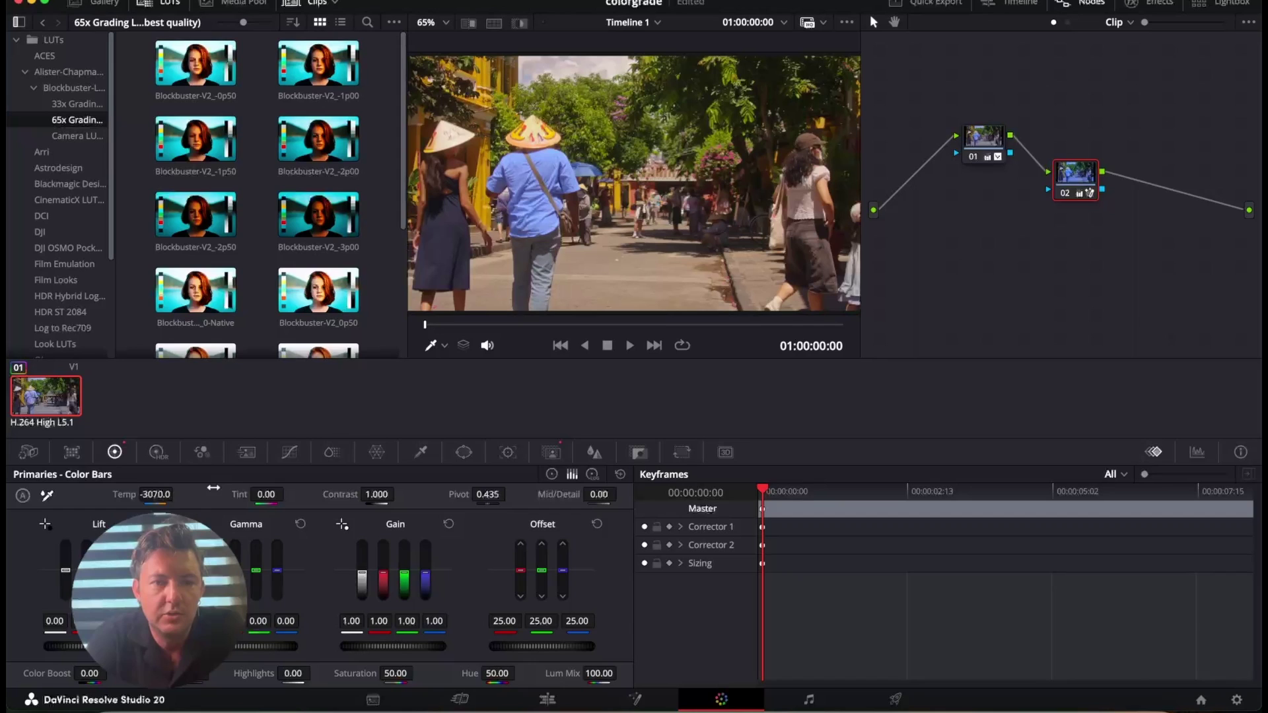
pyautogui.moveTo(267, 494); pyautogui.dragTo(198, 494)
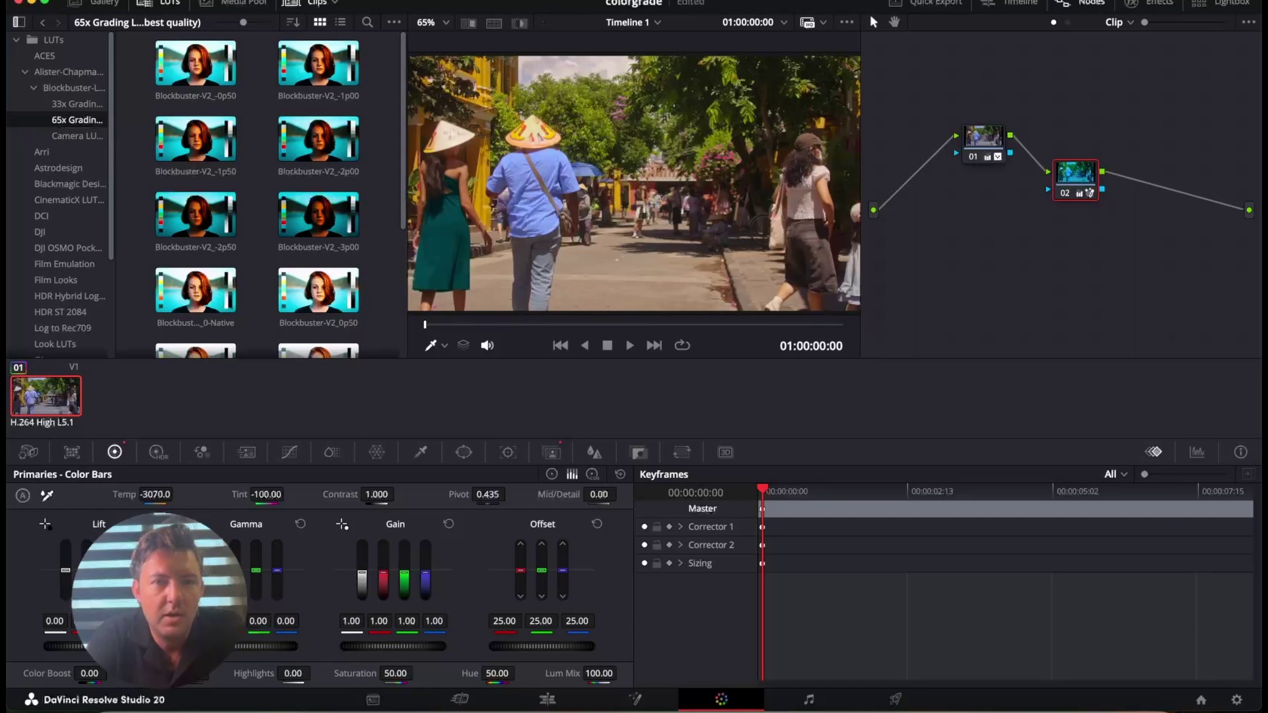
# Step: Play back the clip to check the tracked dress color, and view the frame at 01:00:01:07 on the Edit page
pyautogui.press('space')
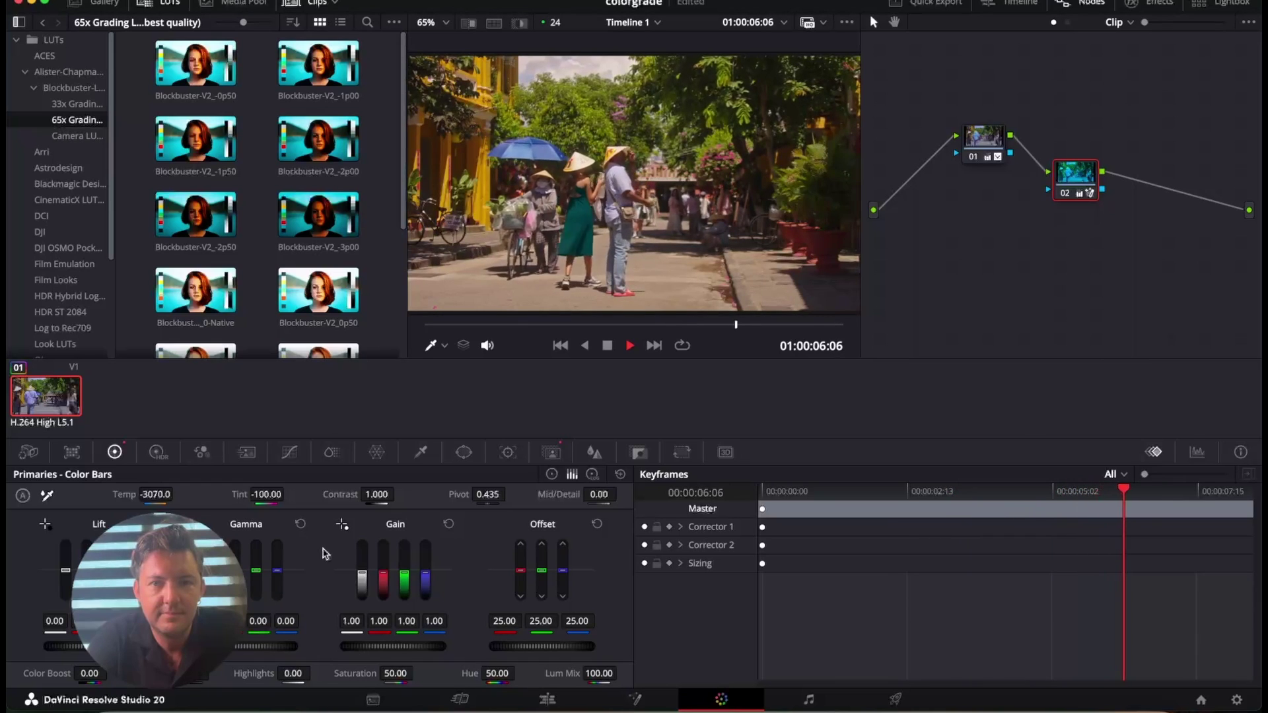
pyautogui.press('space')
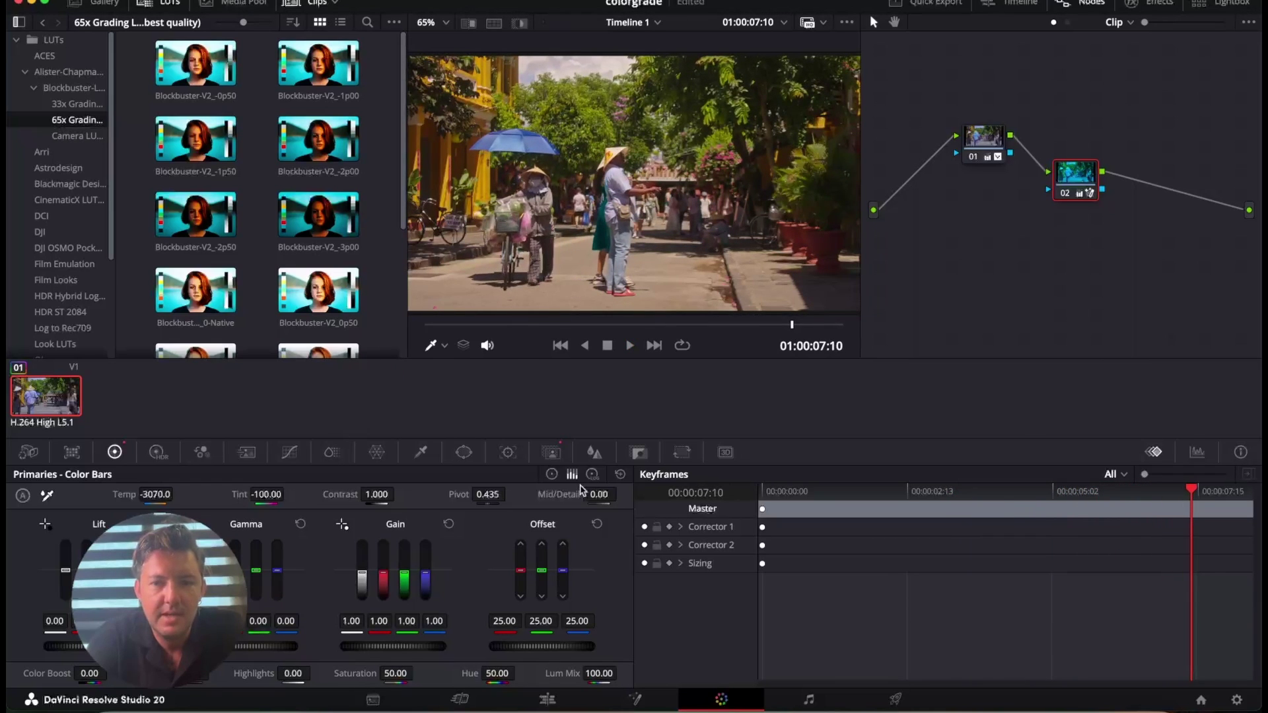
pyautogui.moveTo(1192, 492); pyautogui.dragTo(838, 490)
pyautogui.click(546, 702)
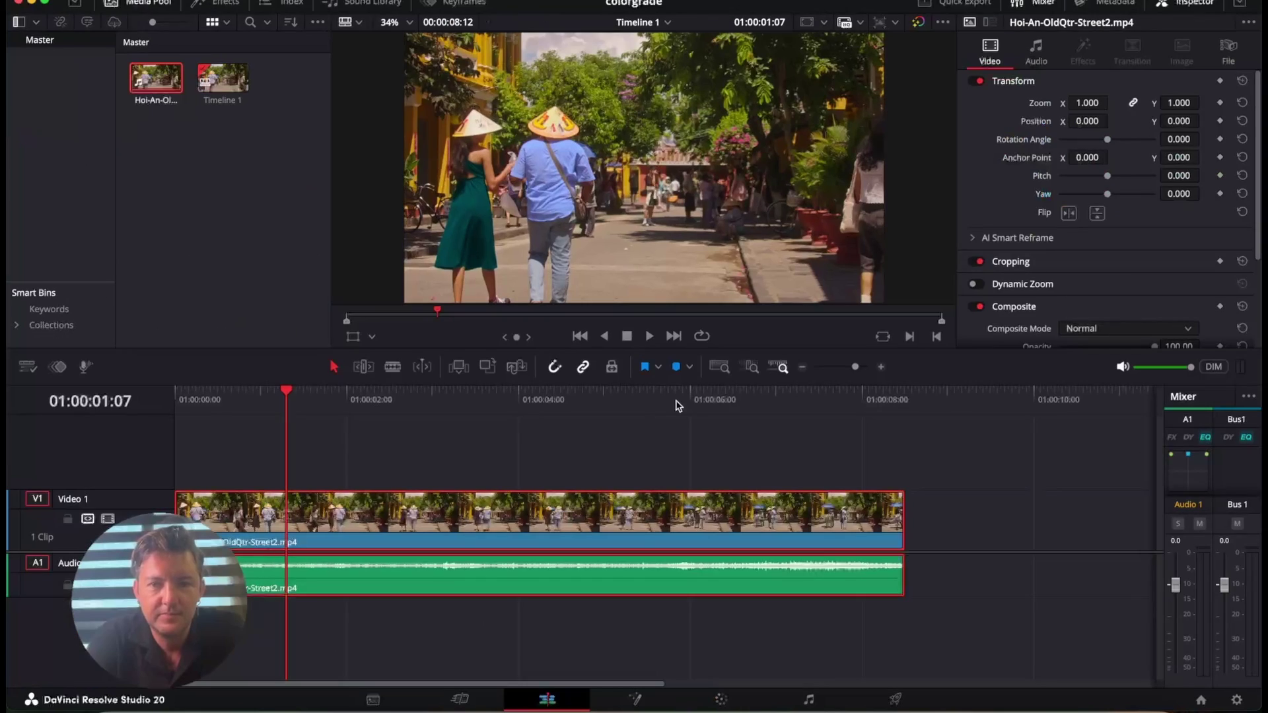